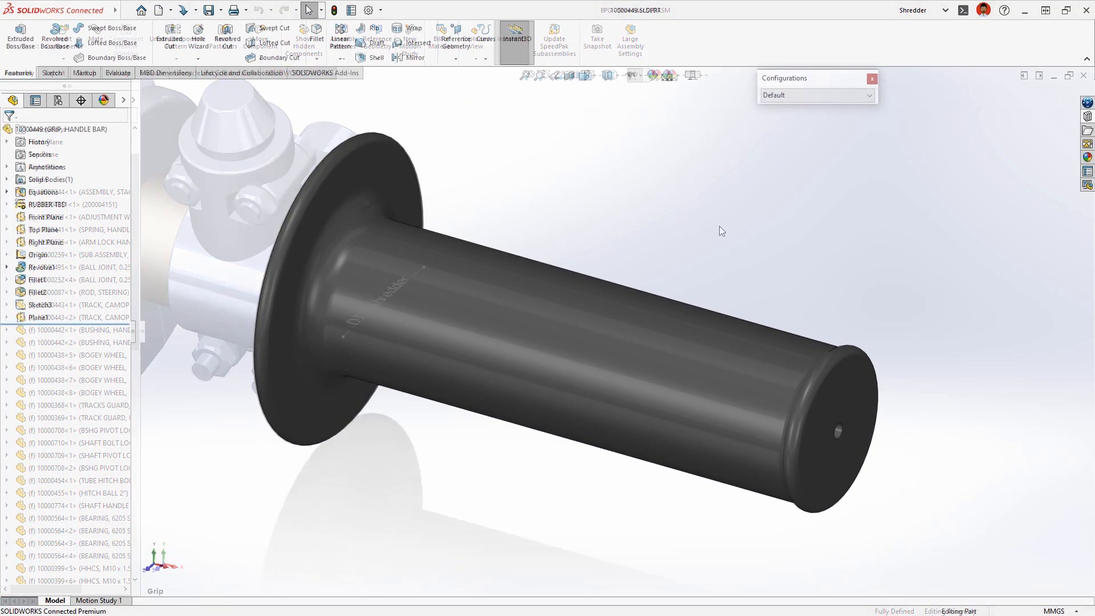
# Wrap the DTV Shredder text sketch onto the grip's cylindrical face as a scribe.
pyautogui.click(417, 274)
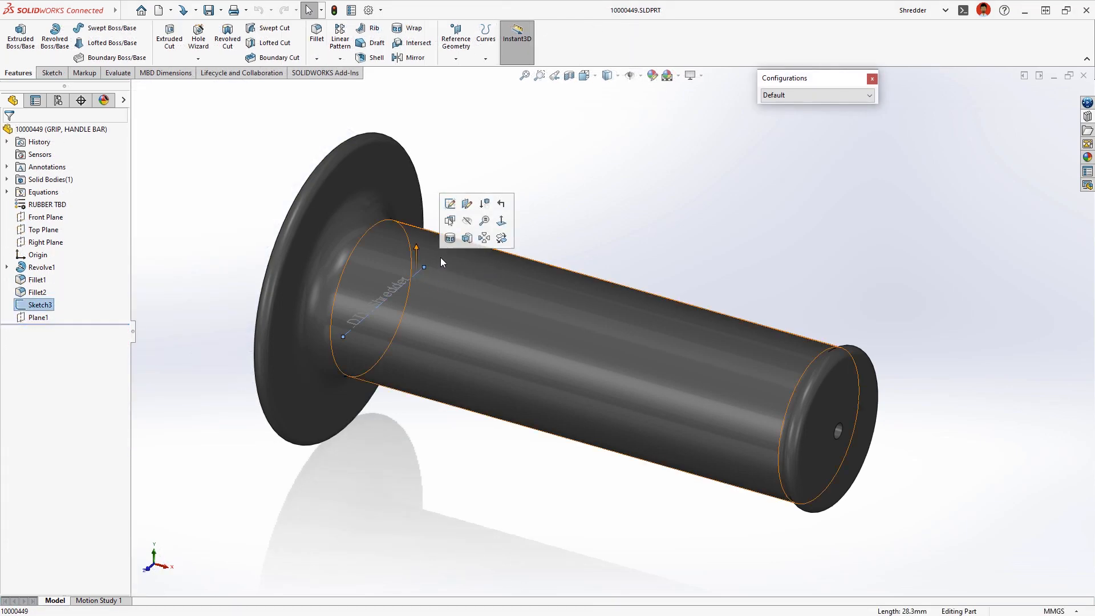
pyautogui.click(450, 238)
pyautogui.click(528, 286)
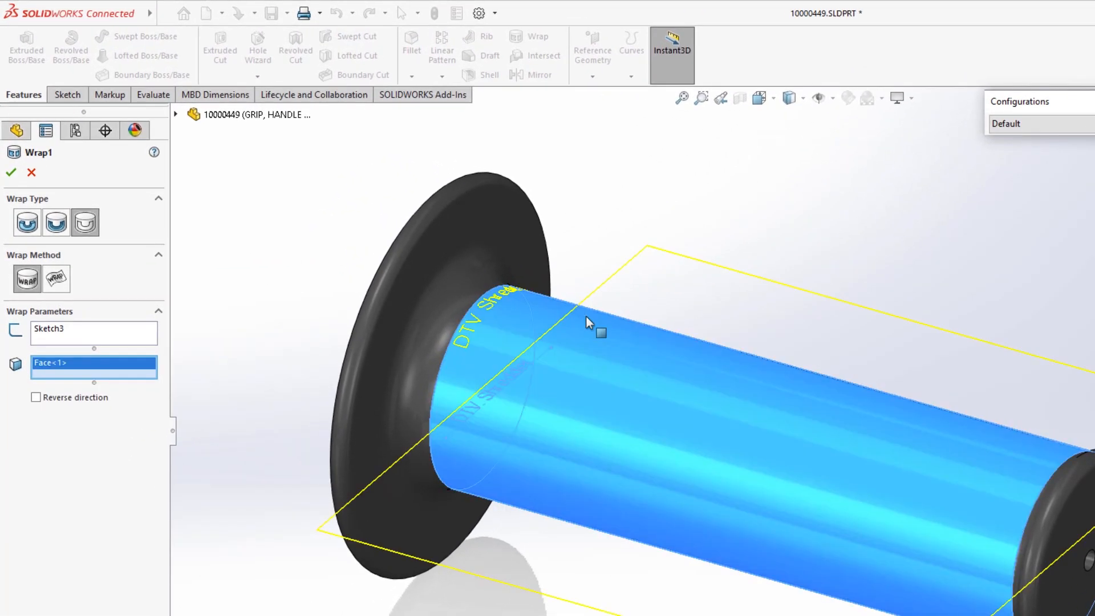
pyautogui.press('Return')
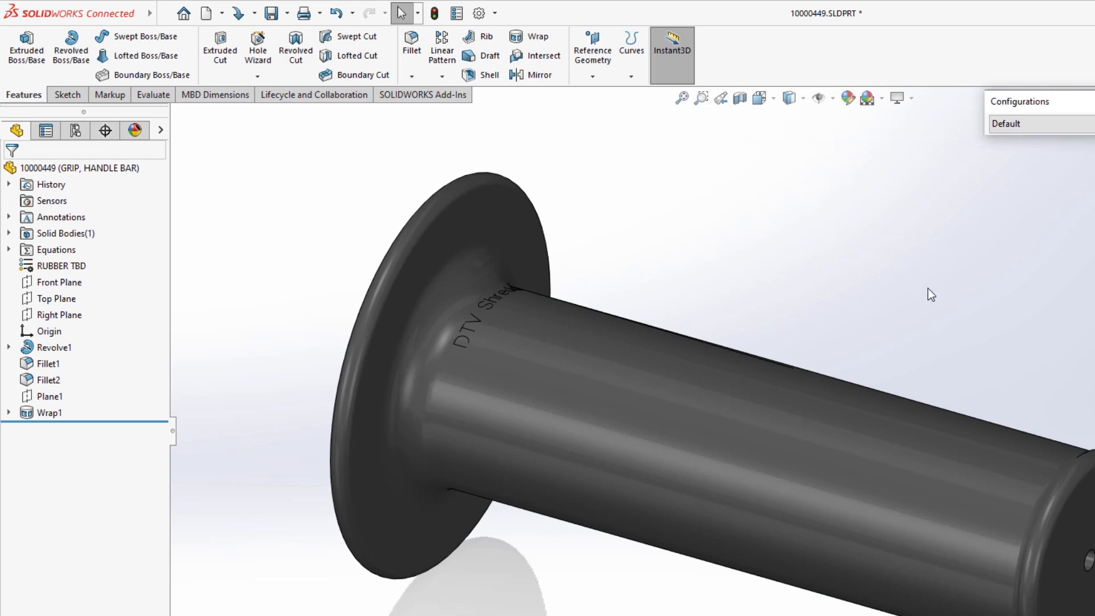
pyautogui.moveTo(929, 293); pyautogui.dragTo(922, 347, button='middle')
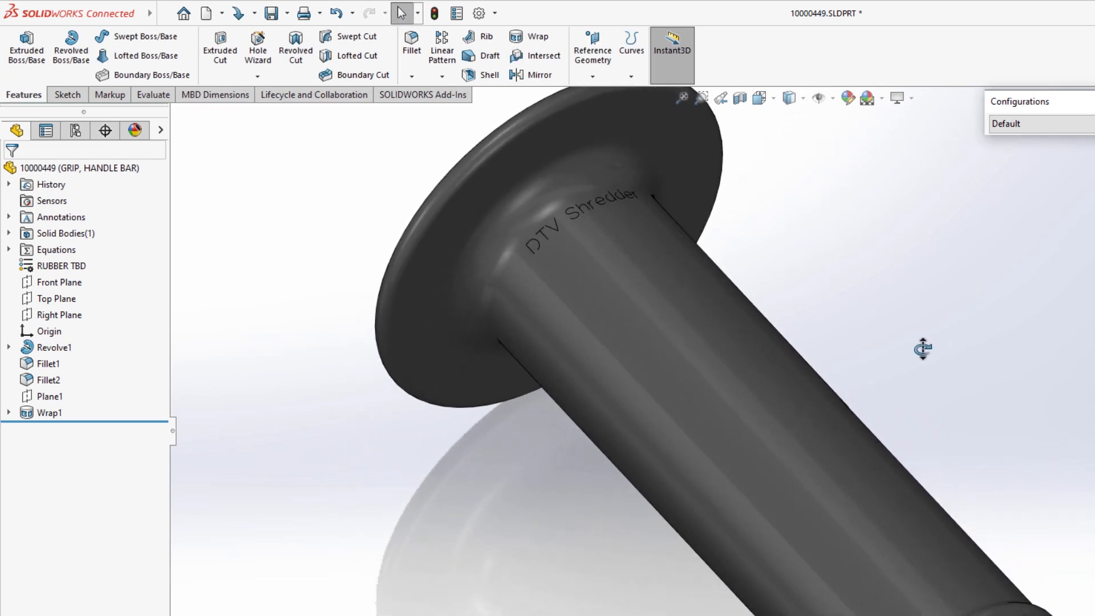
pyautogui.moveTo(922, 348); pyautogui.dragTo(970, 302, button='right')
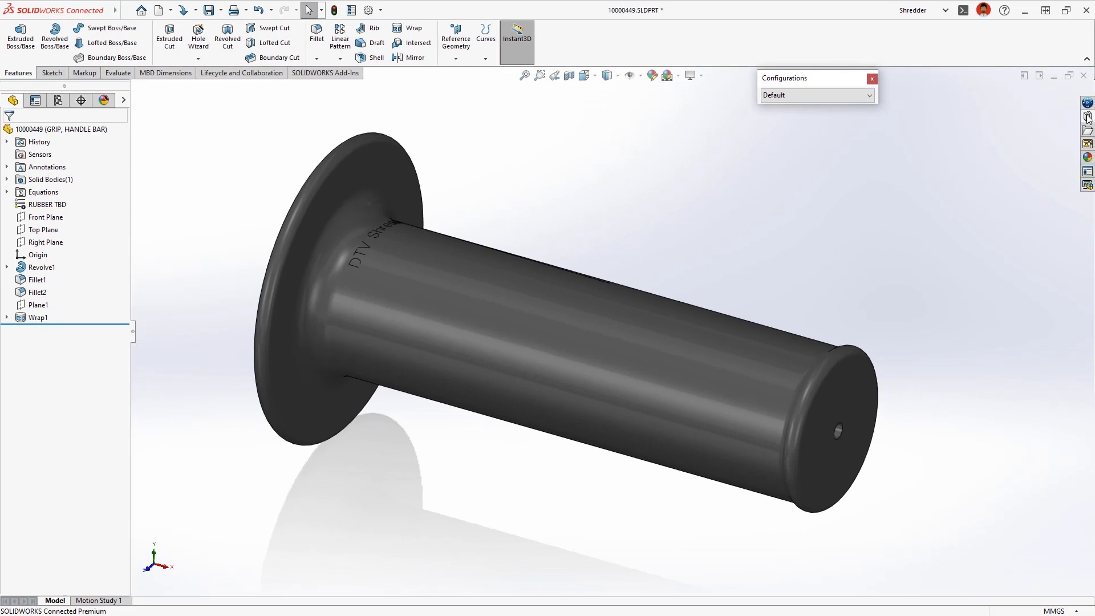
# Insert the DTV Logo library feature on the grip's end face in the Default configuration and keep the result.
pyautogui.click(1088, 117)
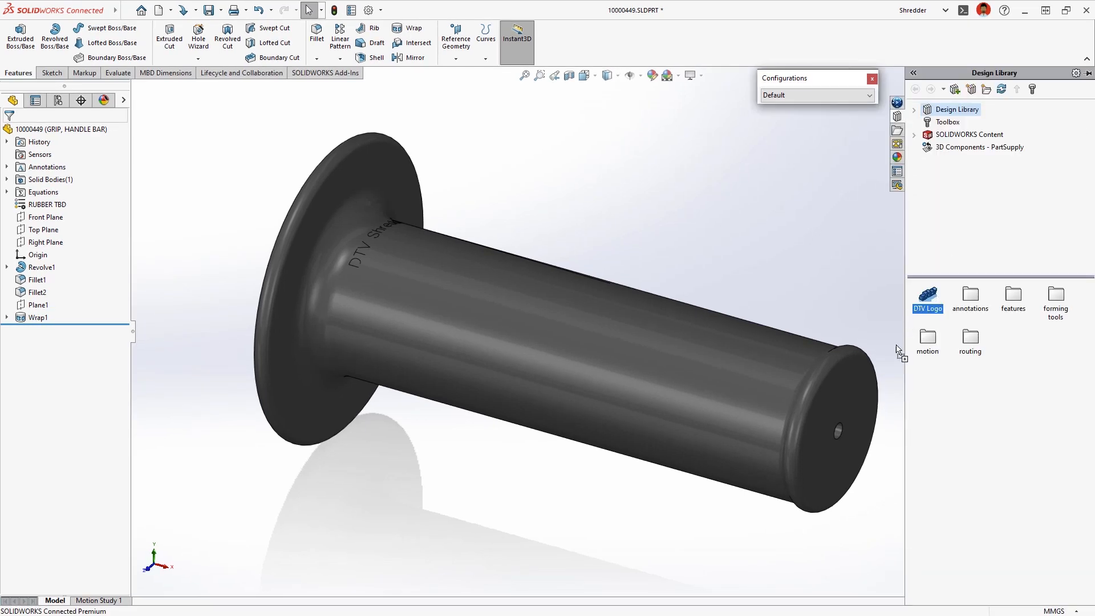
pyautogui.moveTo(896, 345); pyautogui.dragTo(823, 409)
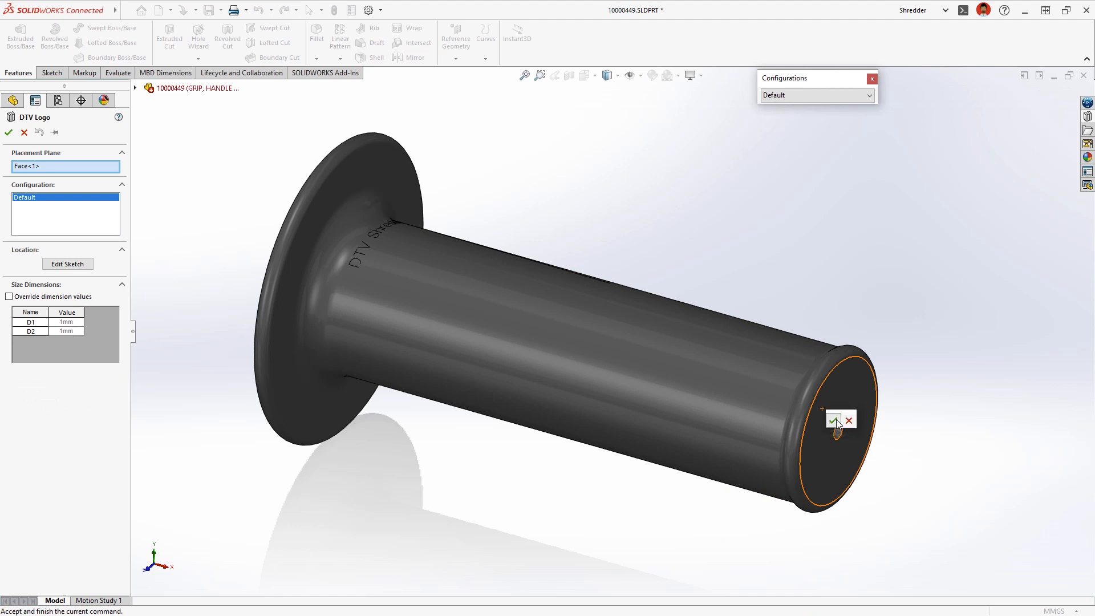
pyautogui.click(834, 420)
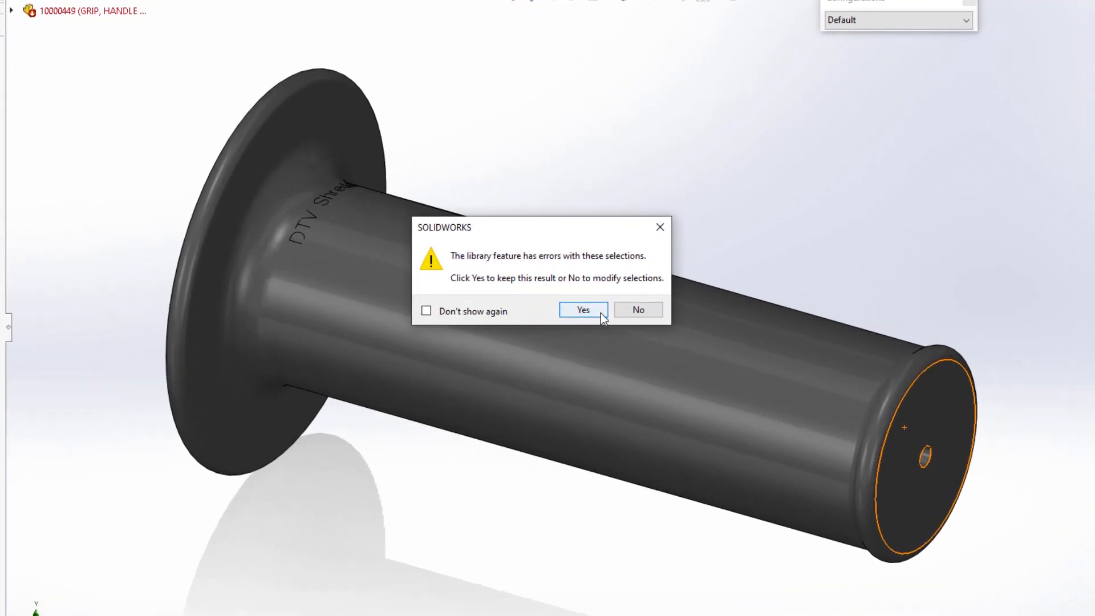
pyautogui.click(601, 313)
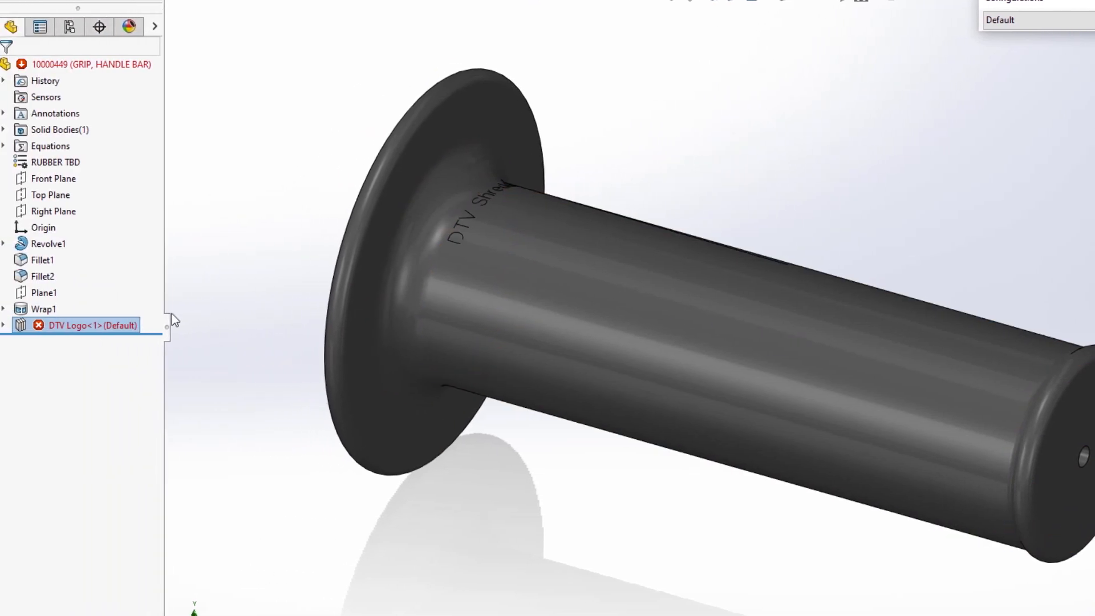
# Edit the sketch of the logo's cut and move all its entities onto the end face, just above the center hole.
pyautogui.click(3, 326)
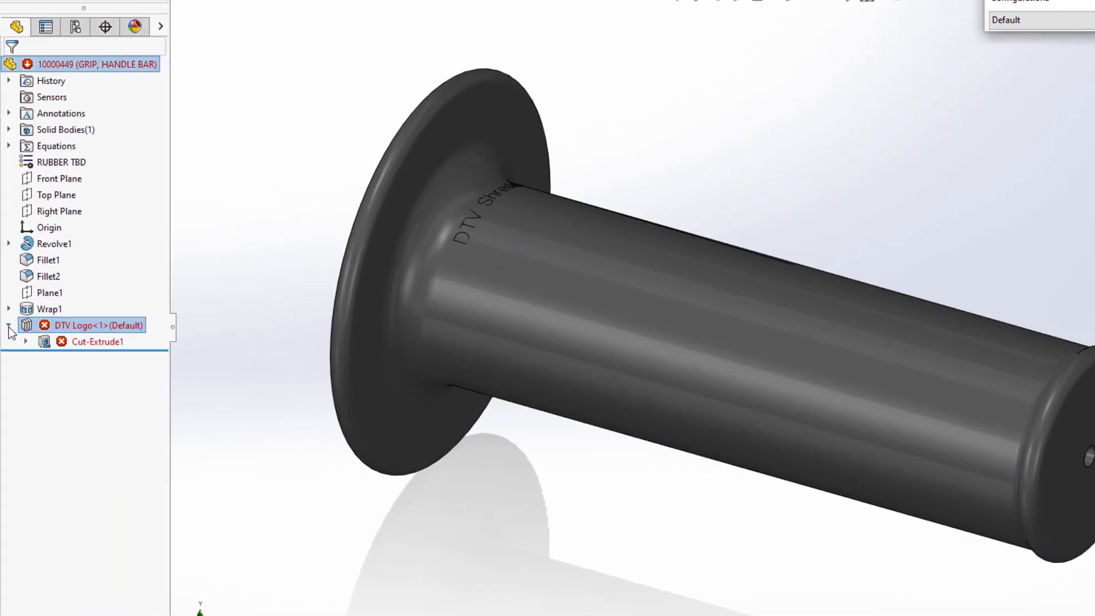
pyautogui.click(63, 343)
pyautogui.click(100, 318)
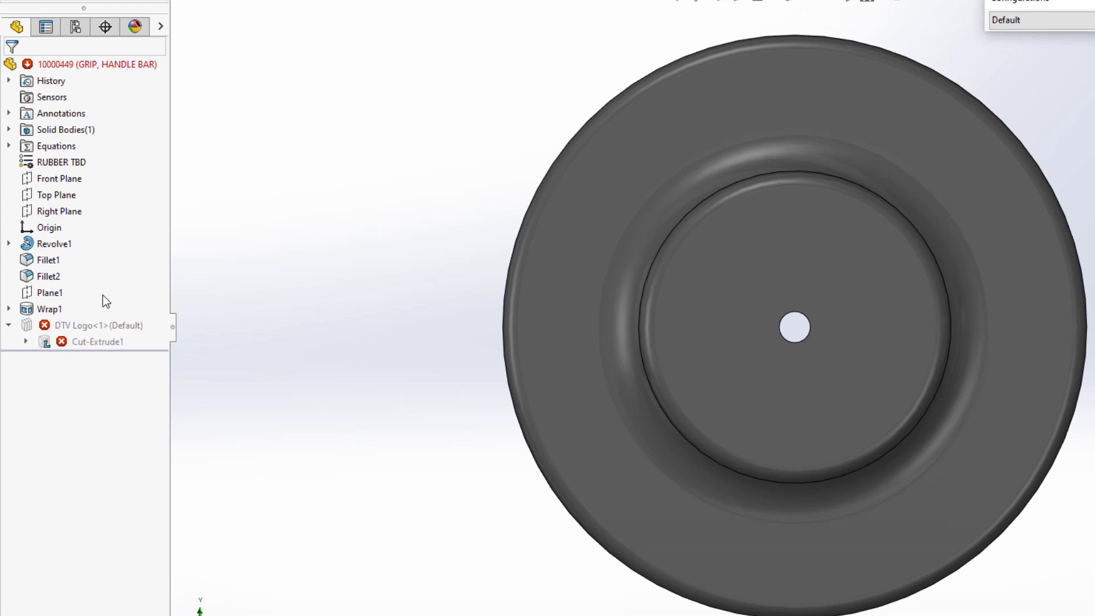
pyautogui.moveTo(280, 240)
pyautogui.mouseDown()
pyautogui.moveTo(484, 308)
pyautogui.moveTo(621, 375)
pyautogui.mouseUp()
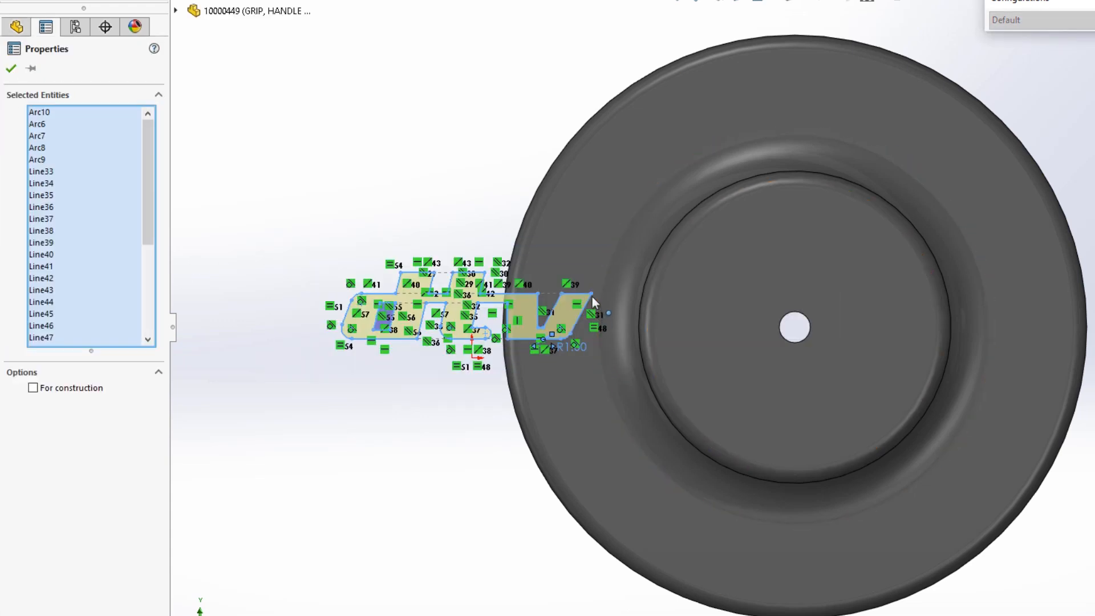
pyautogui.moveTo(726, 299); pyautogui.dragTo(914, 263)
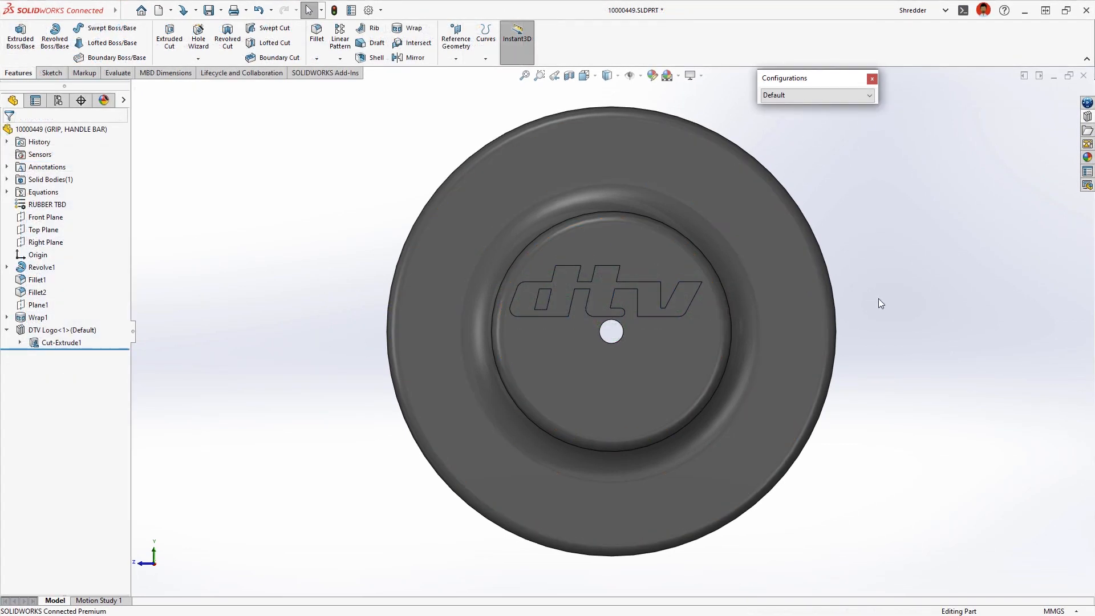
# Start an extruded boss on Plane1 and sketch a tilted ellipse about 13 mm long beside the grip body.
pyautogui.hotkey('ctrl', '7')
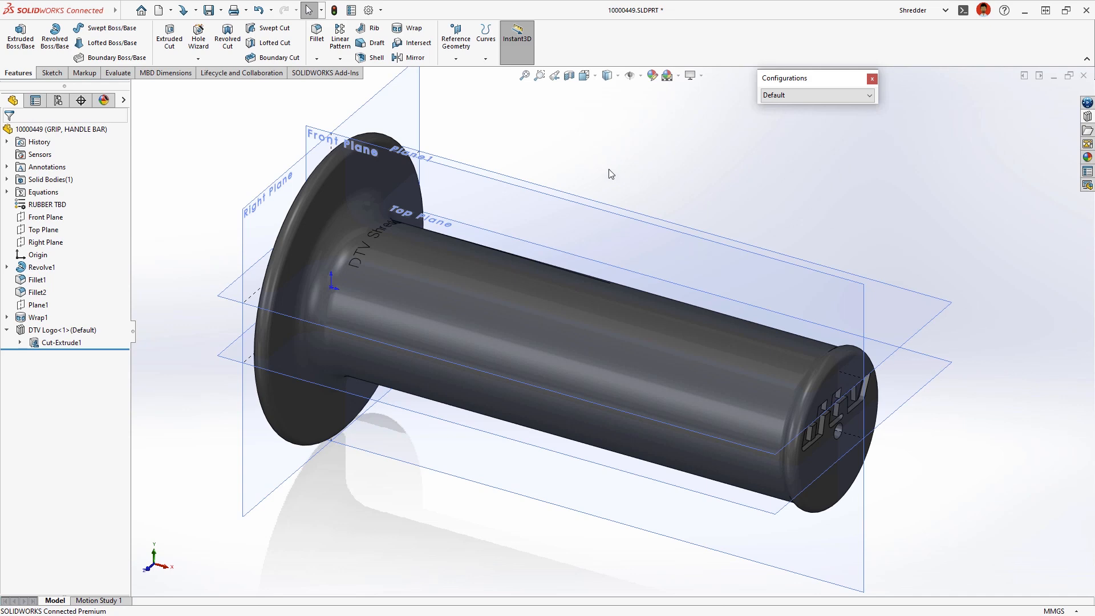
pyautogui.click(450, 162)
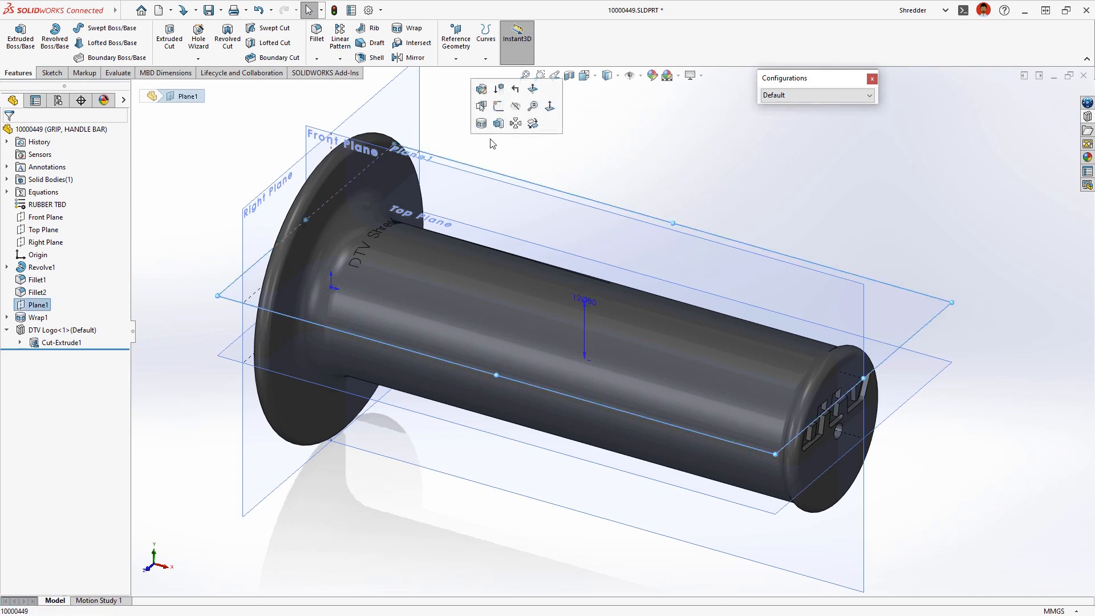
pyautogui.click(499, 124)
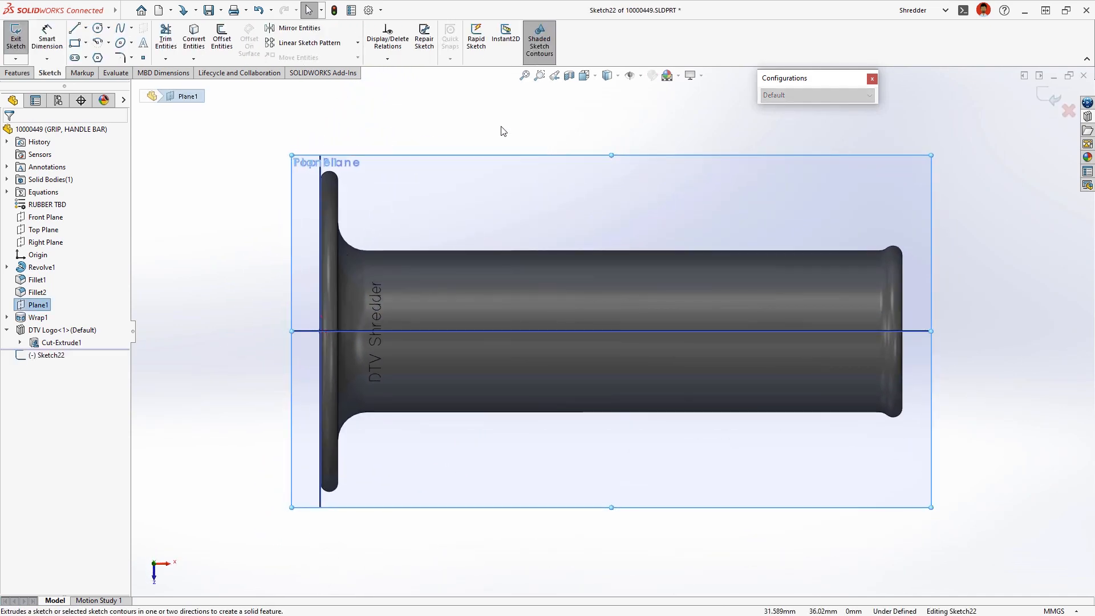
pyautogui.press('s')
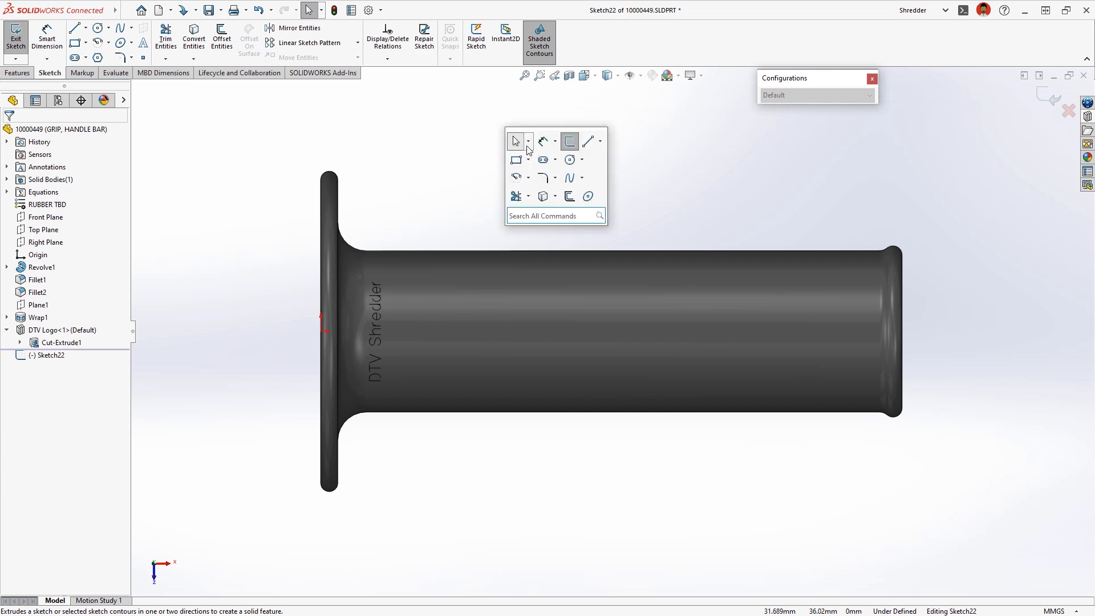
pyautogui.click(590, 198)
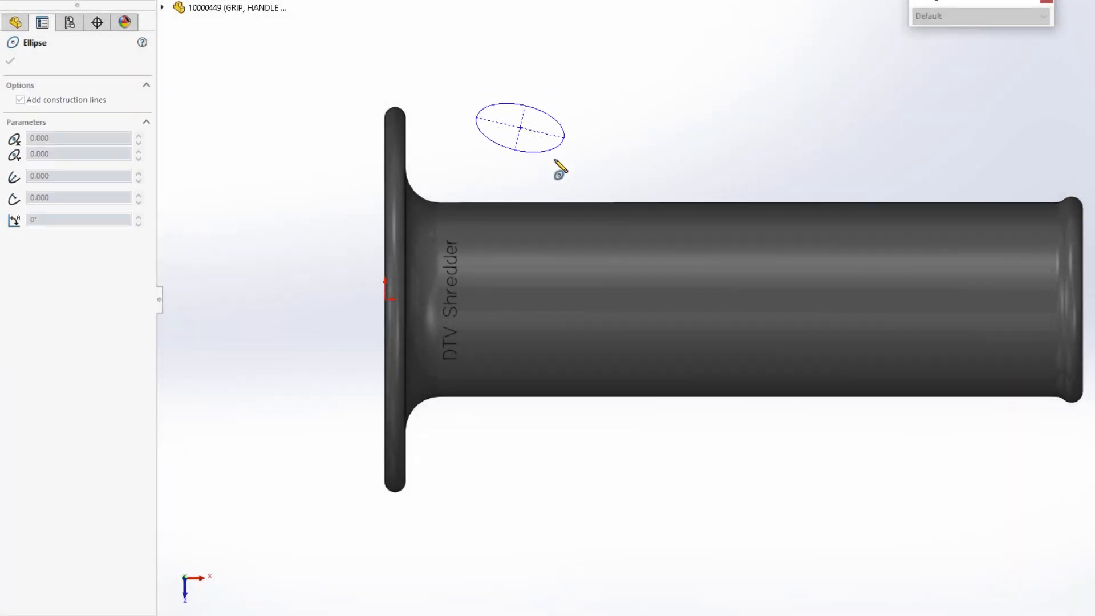
pyautogui.click(555, 160)
pyautogui.press('Escape')
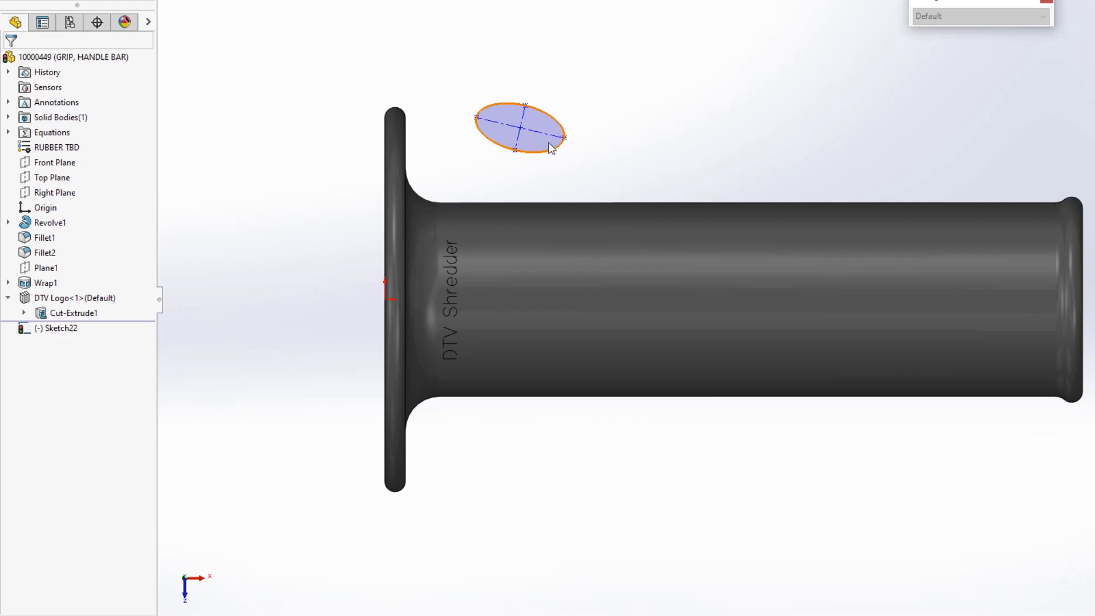
# Make the ellipse's major axis horizontal and coincident with the origin.
pyautogui.click(556, 135)
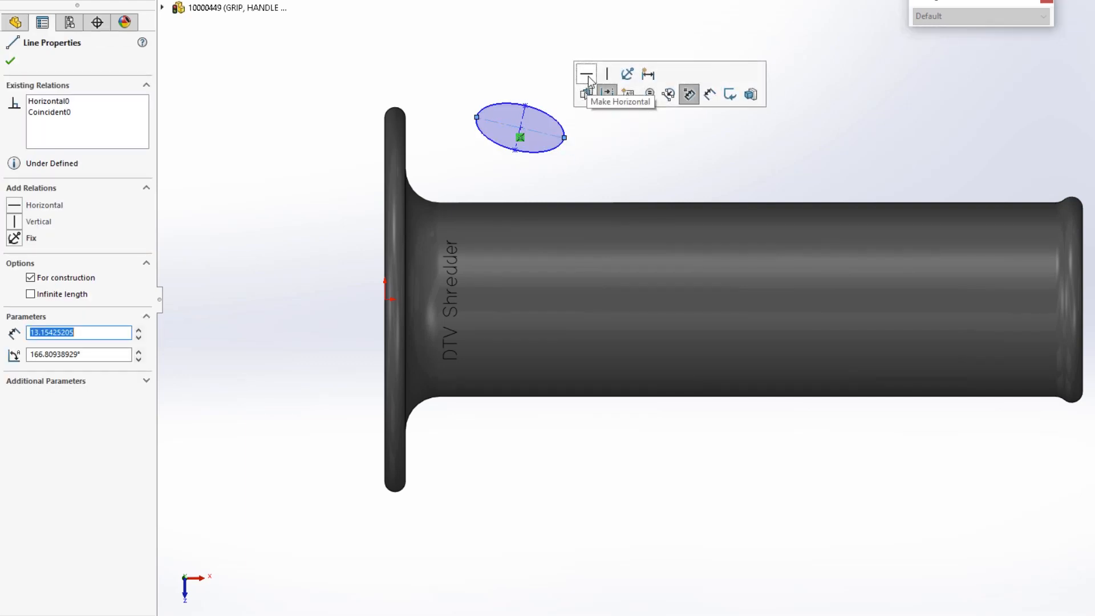
pyautogui.keyDown('ctrl'); pyautogui.click(384, 296); pyautogui.keyUp('ctrl')
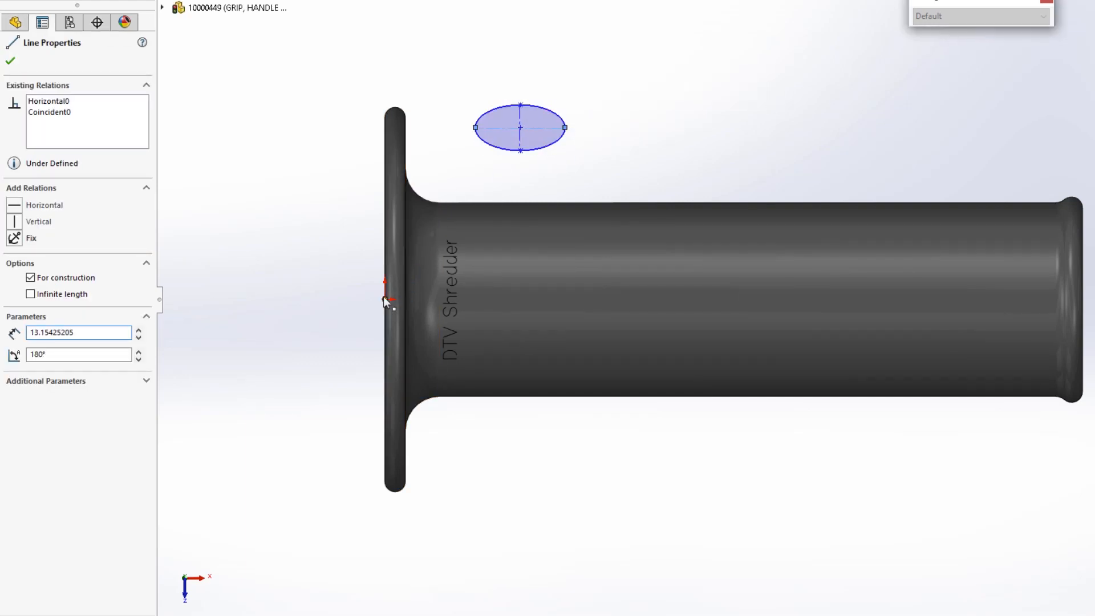
pyautogui.click(445, 235)
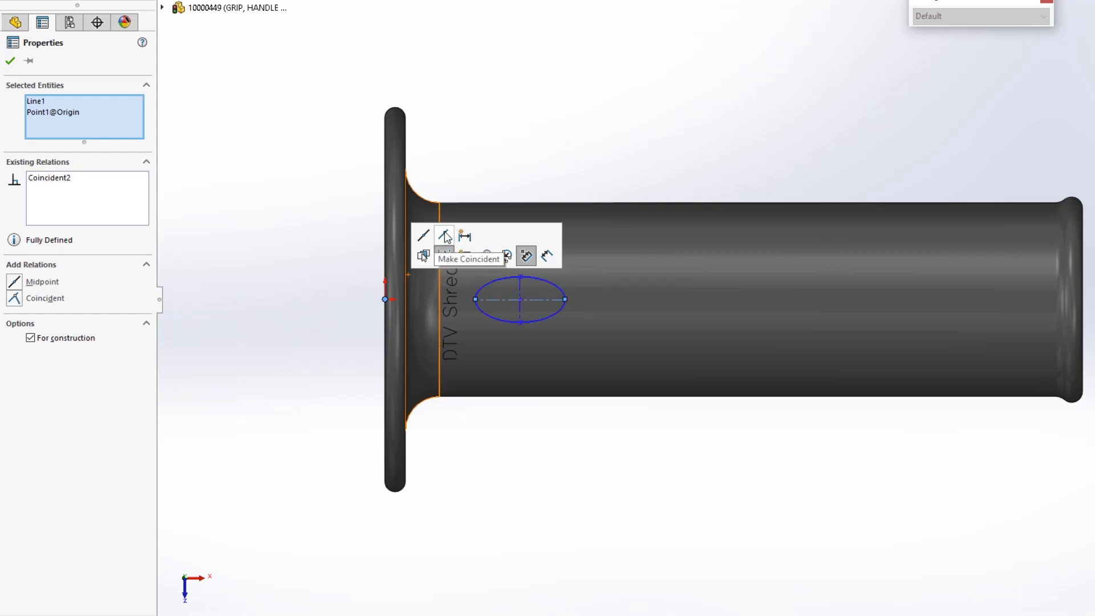
# Dimension the ellipse's major axis and link the dimension to the global variable "length".
pyautogui.moveTo(543, 488); pyautogui.dragTo(546, 413, button='right')
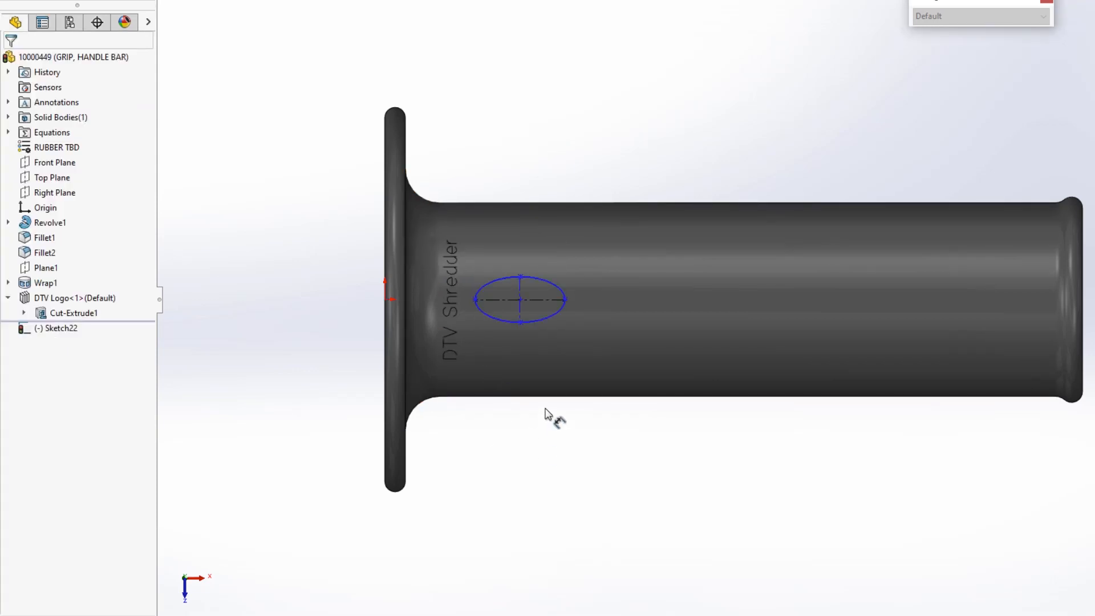
pyautogui.click(542, 300)
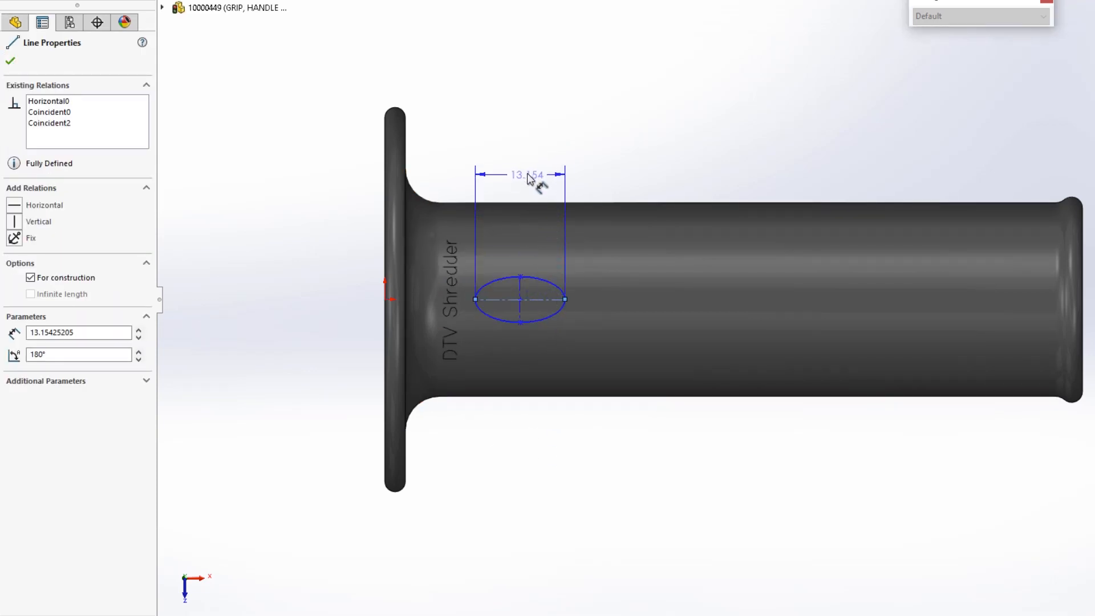
pyautogui.click(527, 172)
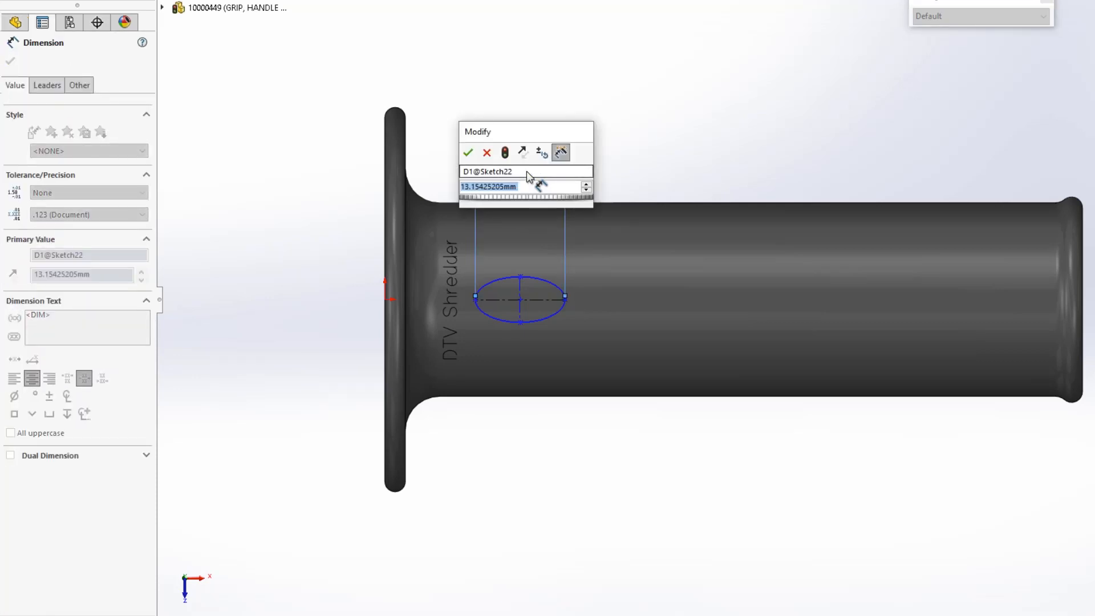
pyautogui.write('=')
pyautogui.moveTo(531, 201)
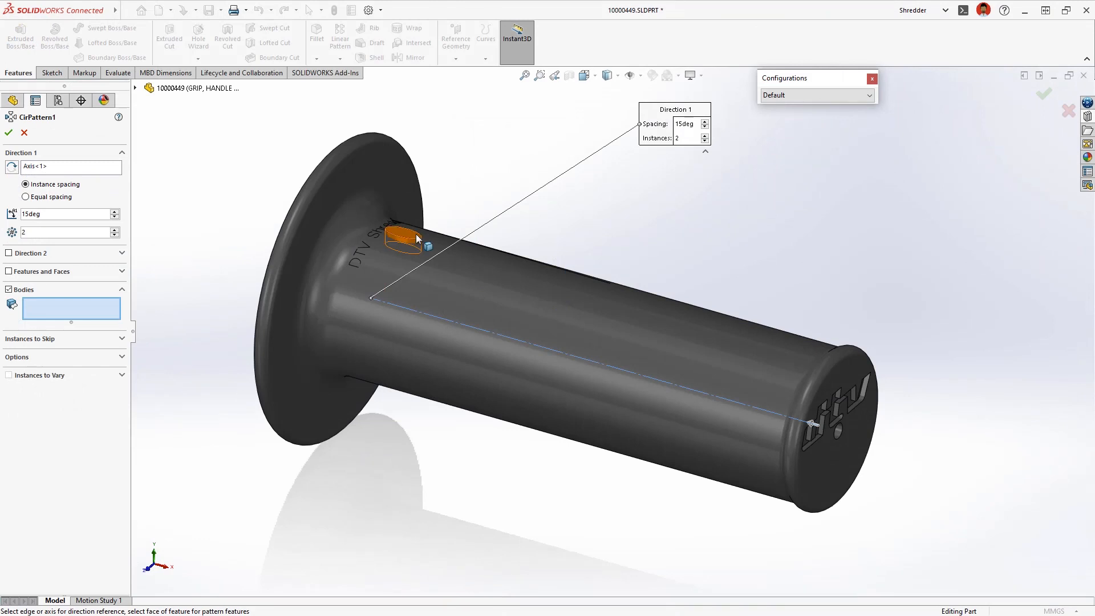
# Pattern the elliptical boss body circularly about the grip's axis with 2 instances at 15° spacing in the reversed direction.
pyautogui.rightClick(578, 206)
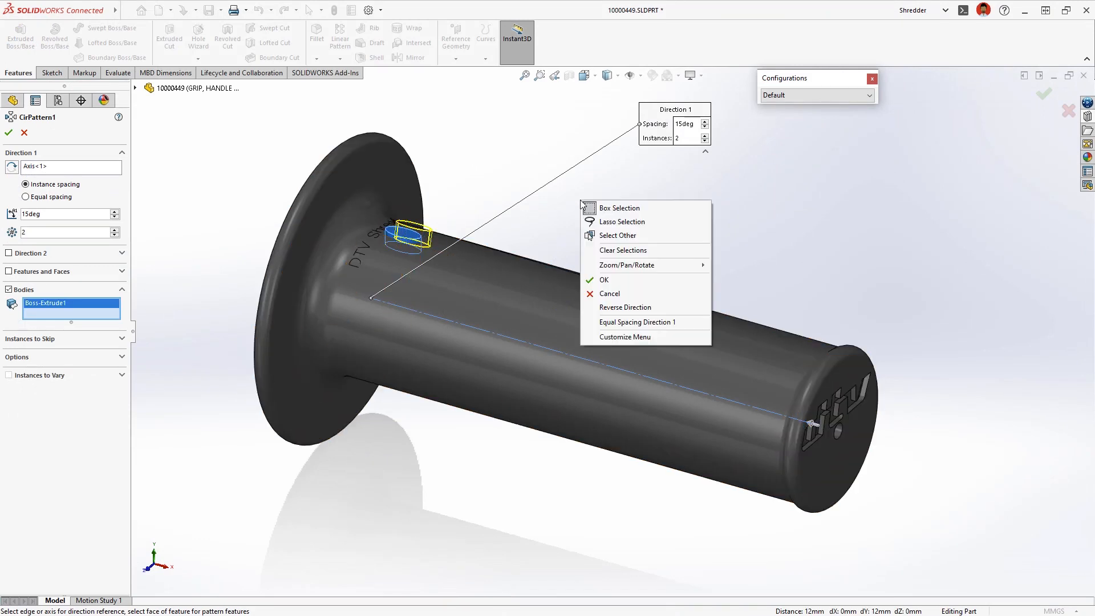
pyautogui.click(599, 306)
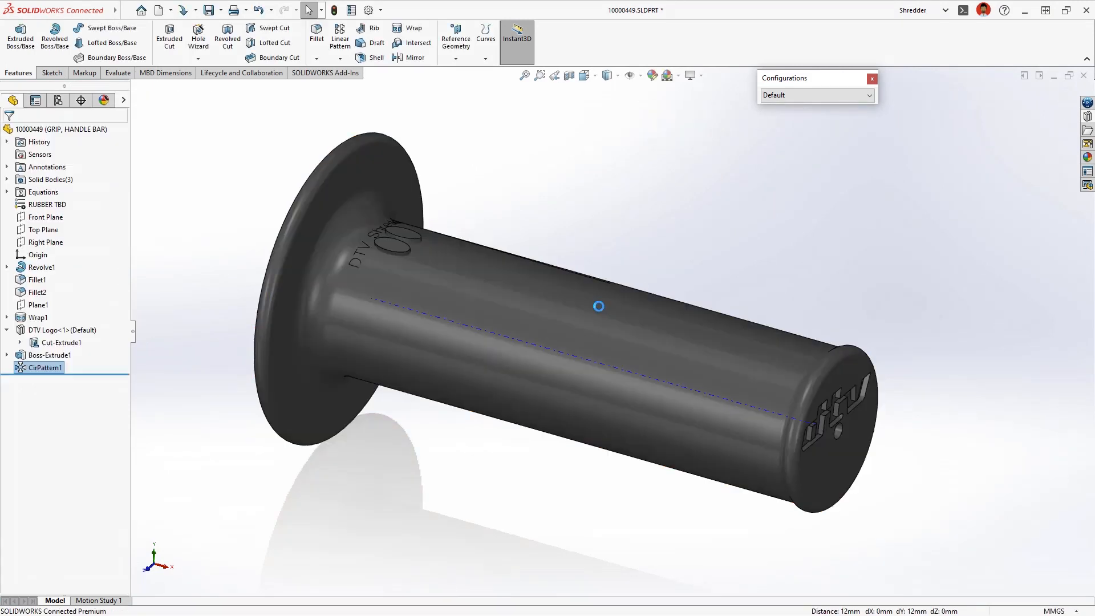
# Move the patterned ellipse body along X by the equation "spacing"/2.
pyautogui.click(392, 247)
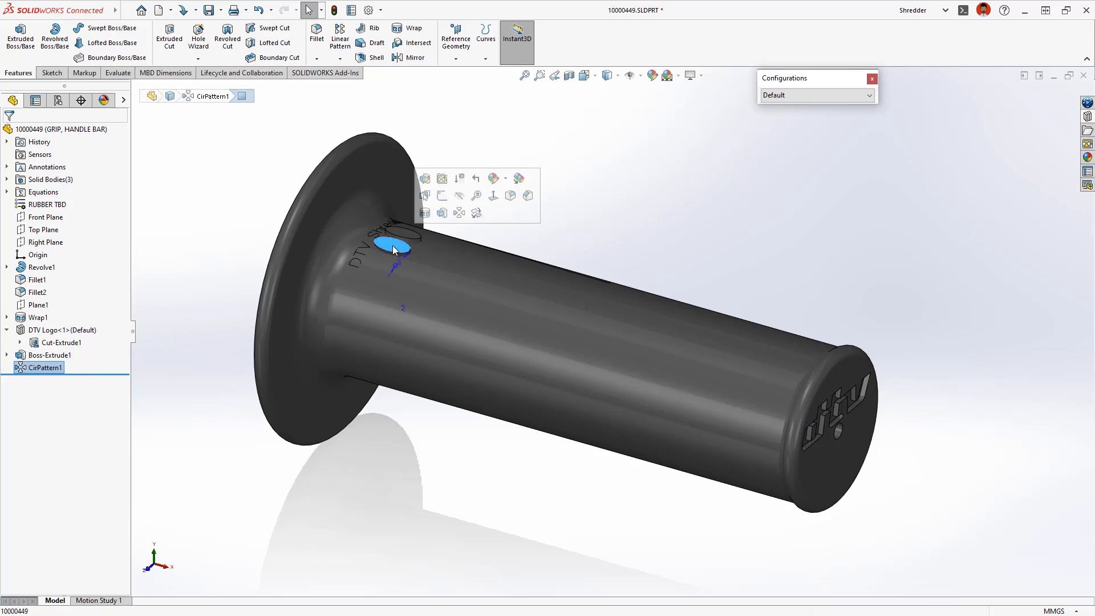
pyautogui.click(478, 215)
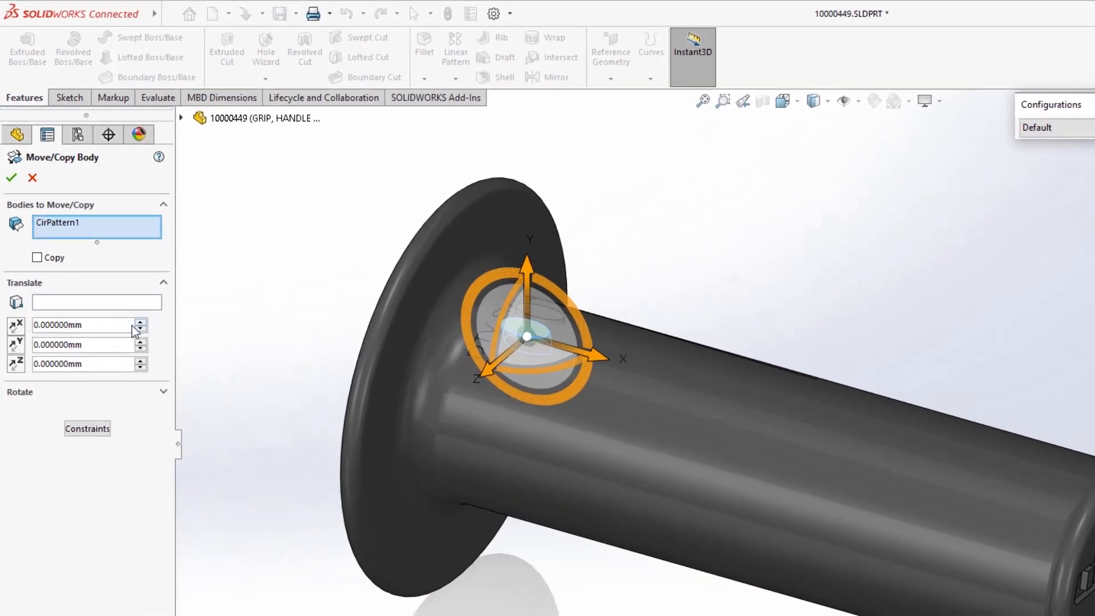
pyautogui.click(93, 244)
pyautogui.write('=')
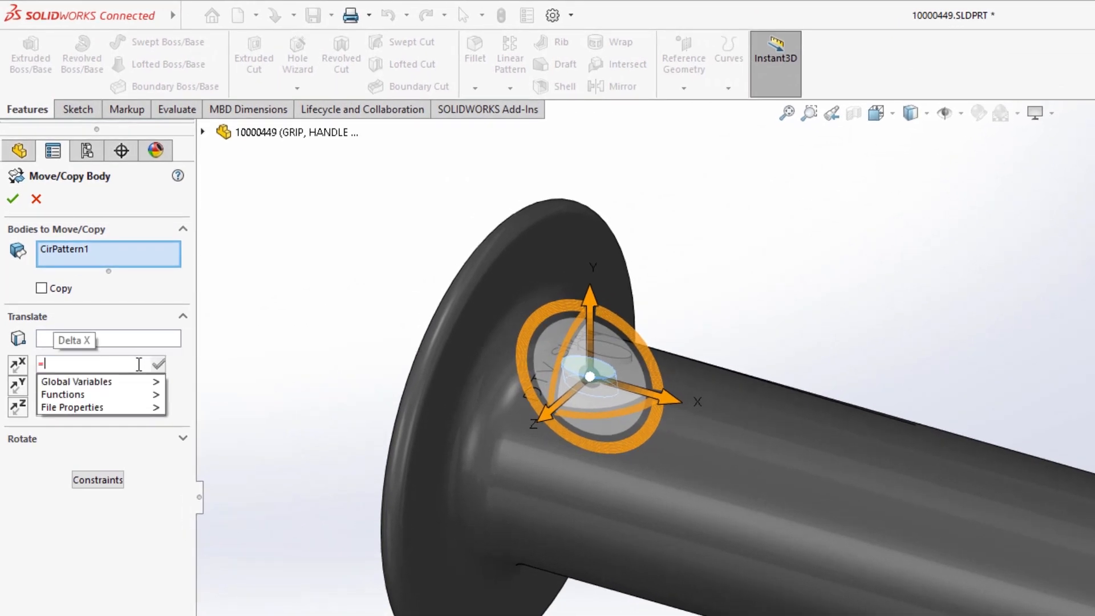
pyautogui.moveTo(144, 388)
pyautogui.click(229, 402)
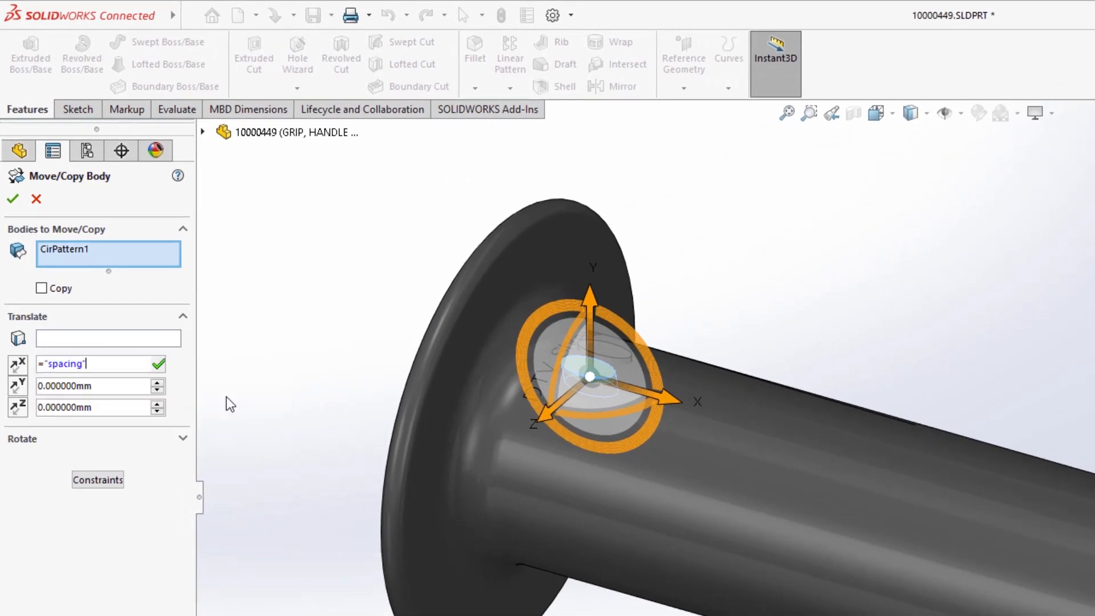
pyautogui.write('/2')
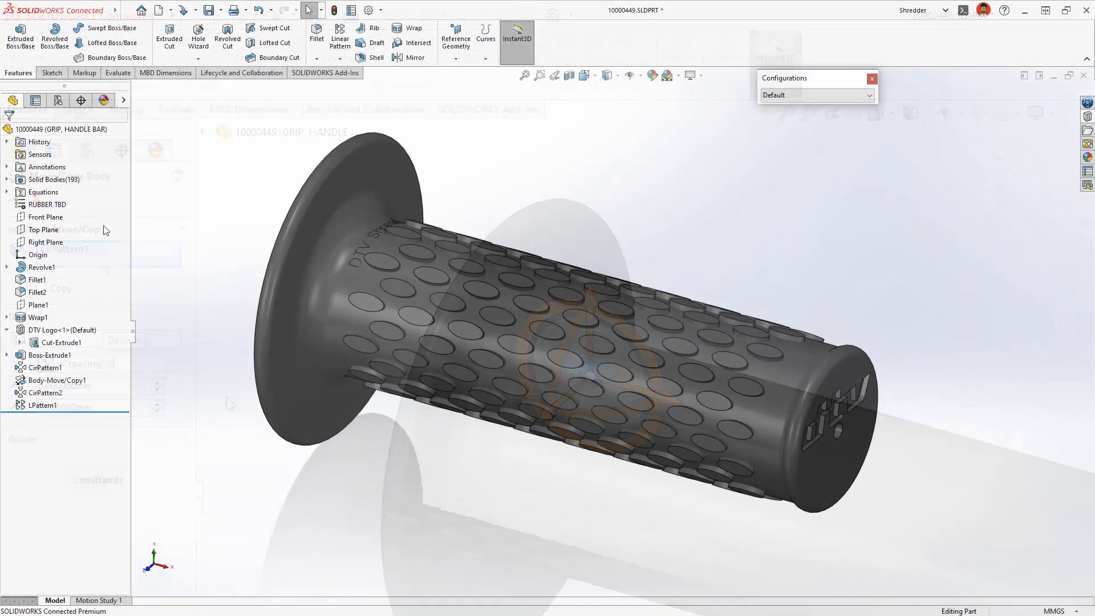
# Set the global variables "length" to 10, "spacing" to 14 and "instances" to 6.
pyautogui.rightClick(55, 196)
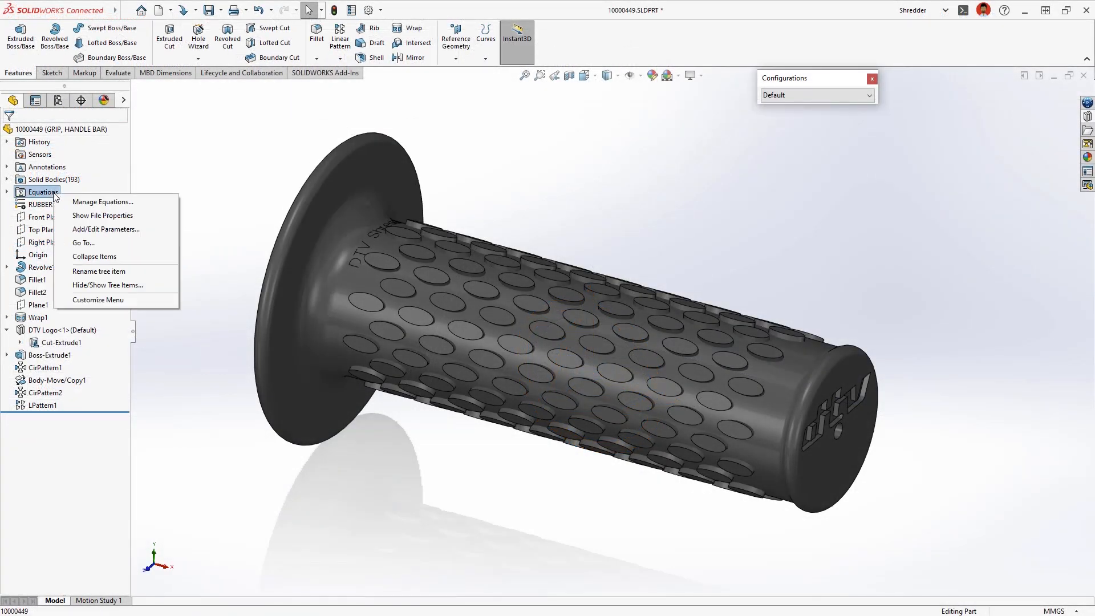
pyautogui.click(146, 205)
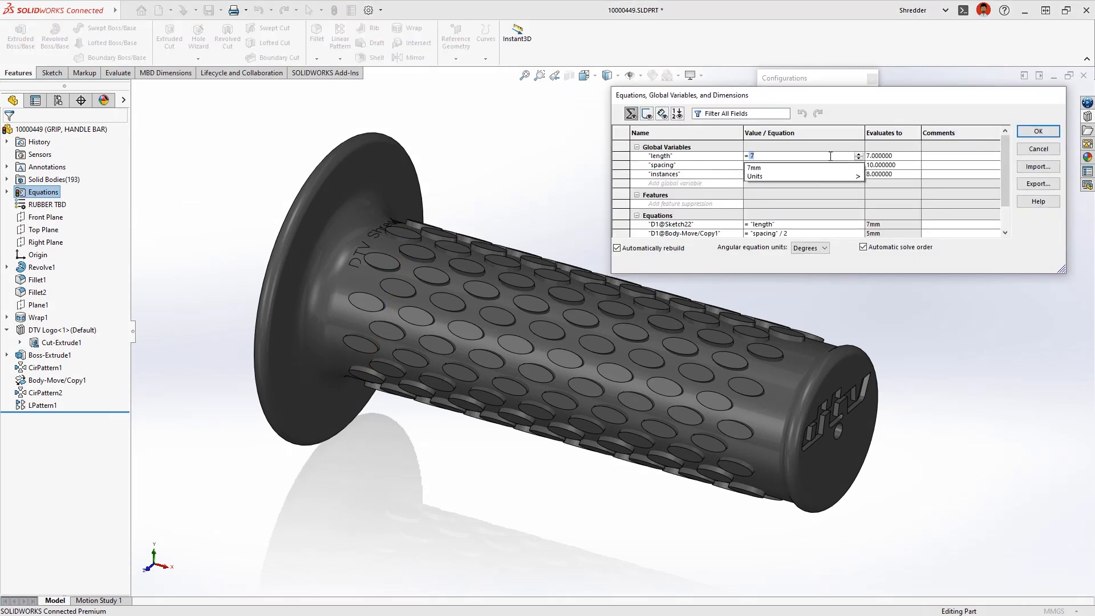
pyautogui.write('10')
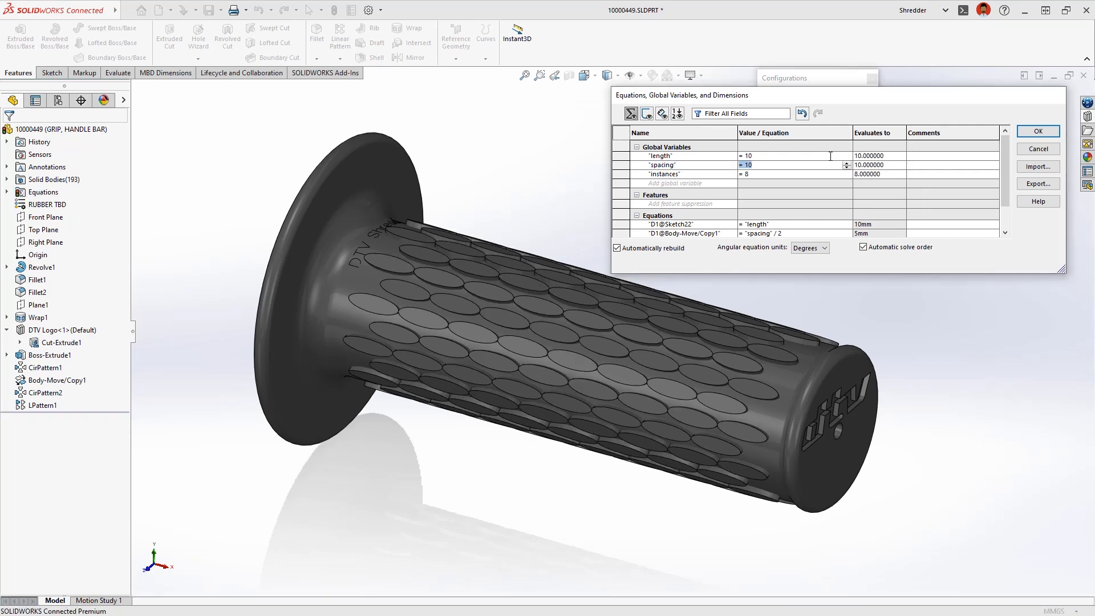
pyautogui.write('14')
pyautogui.press('Tab')
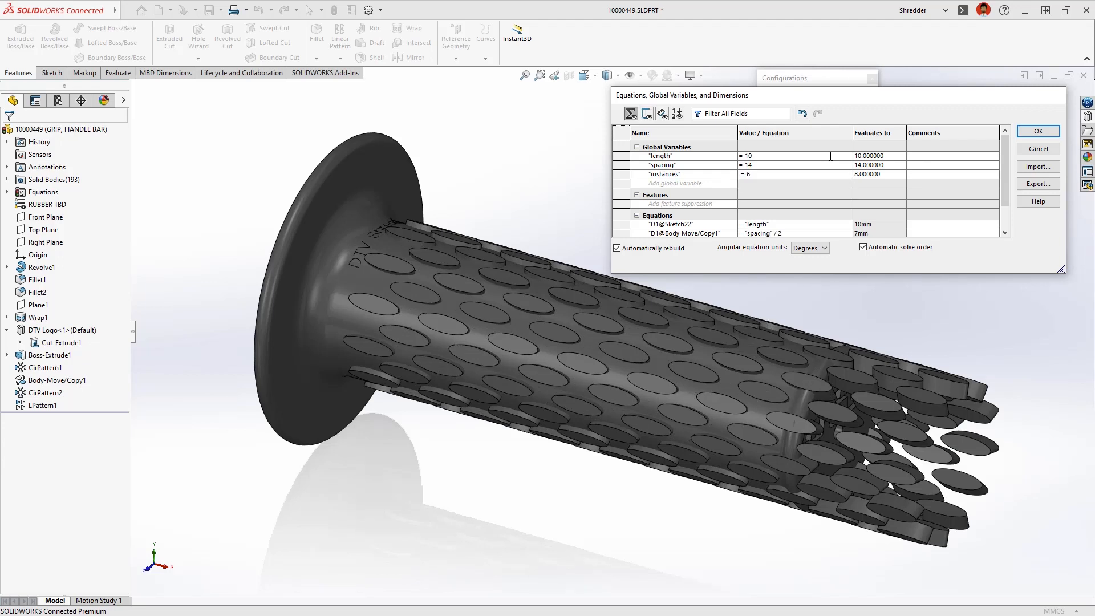
pyautogui.press('Tab')
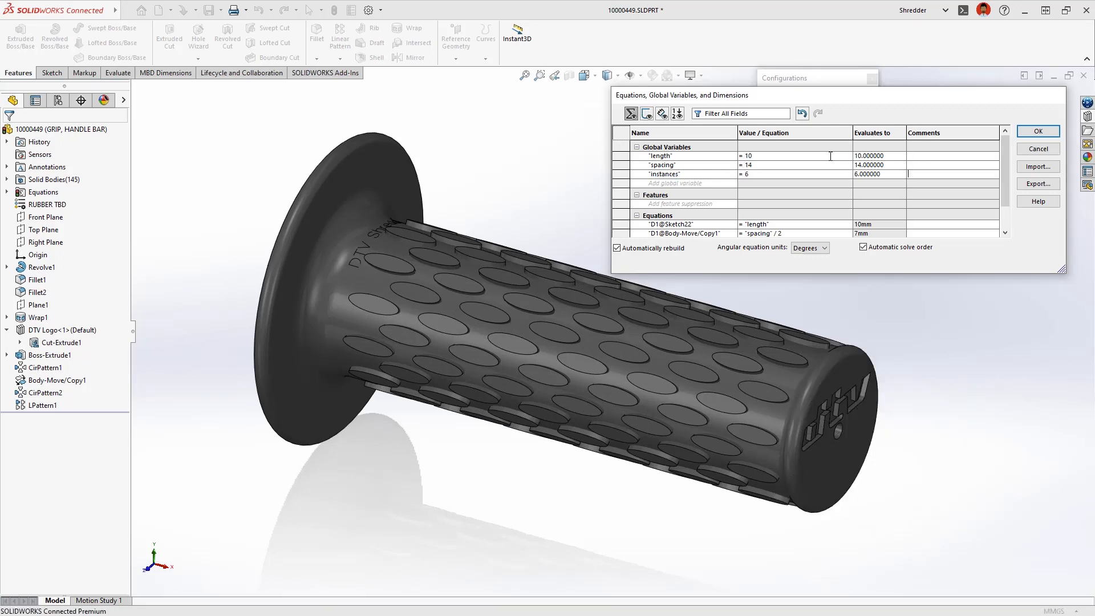
pyautogui.click(1031, 133)
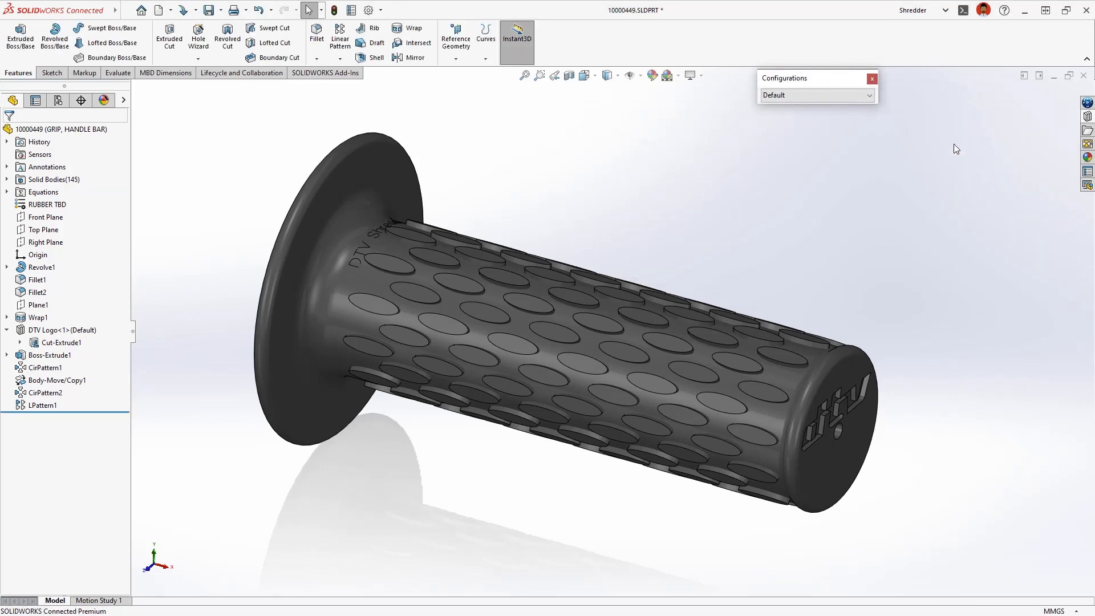
# Start a Defeature of the grip without removing any bodies and mark all holes as features to keep.
pyautogui.click(674, 157)
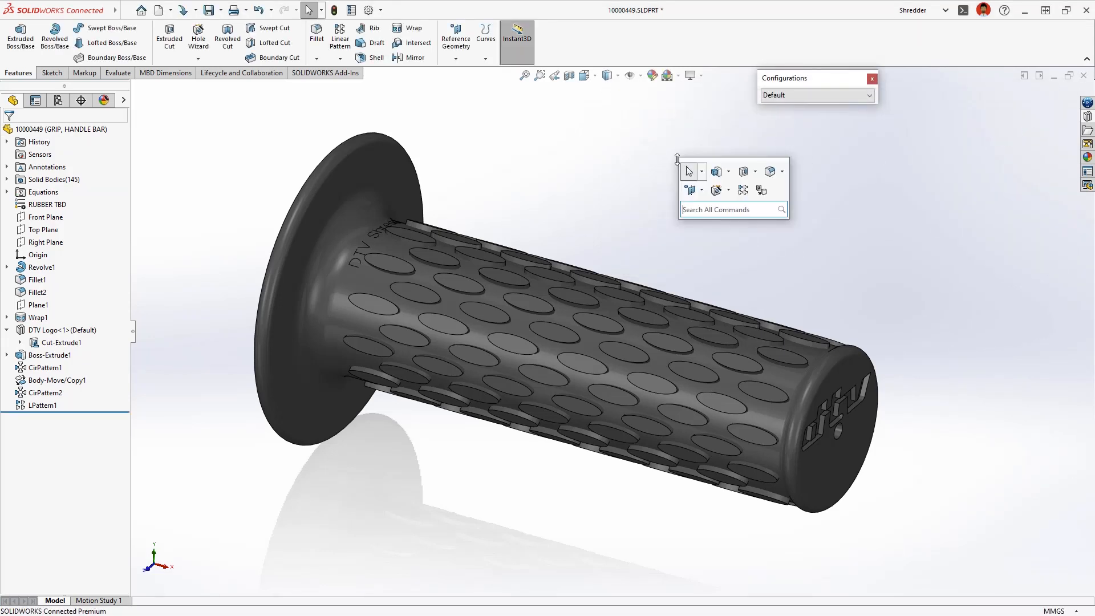
pyautogui.press('d')
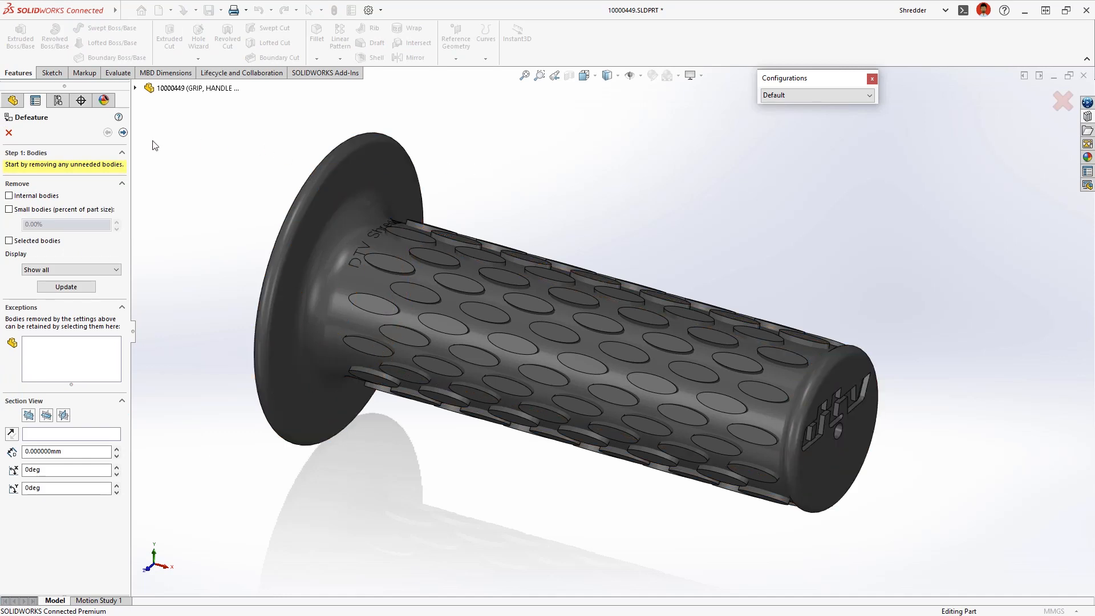
pyautogui.click(123, 132)
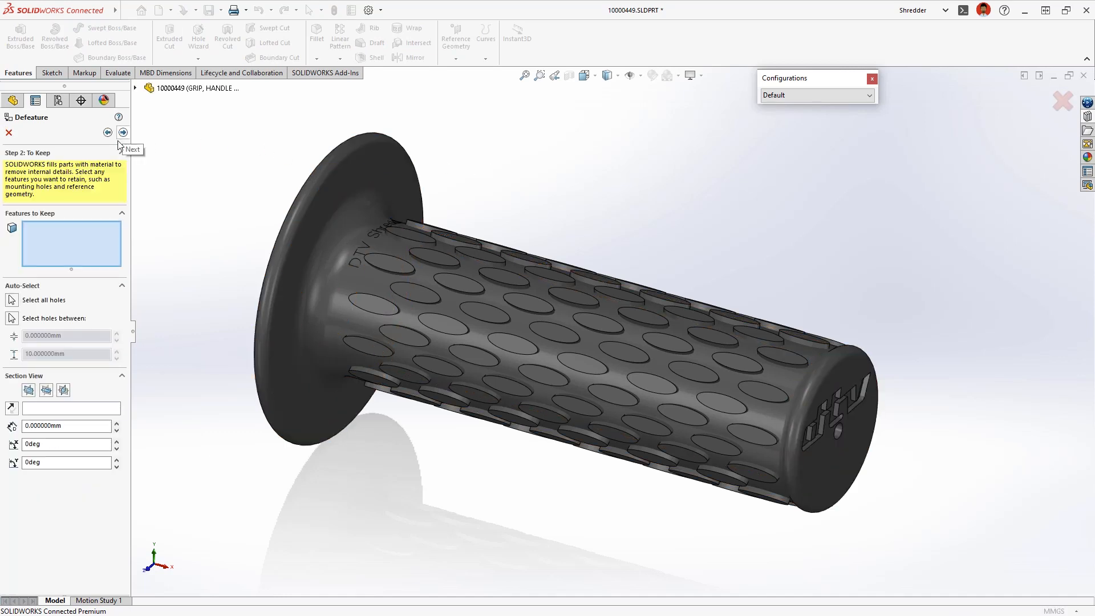
pyautogui.click(12, 300)
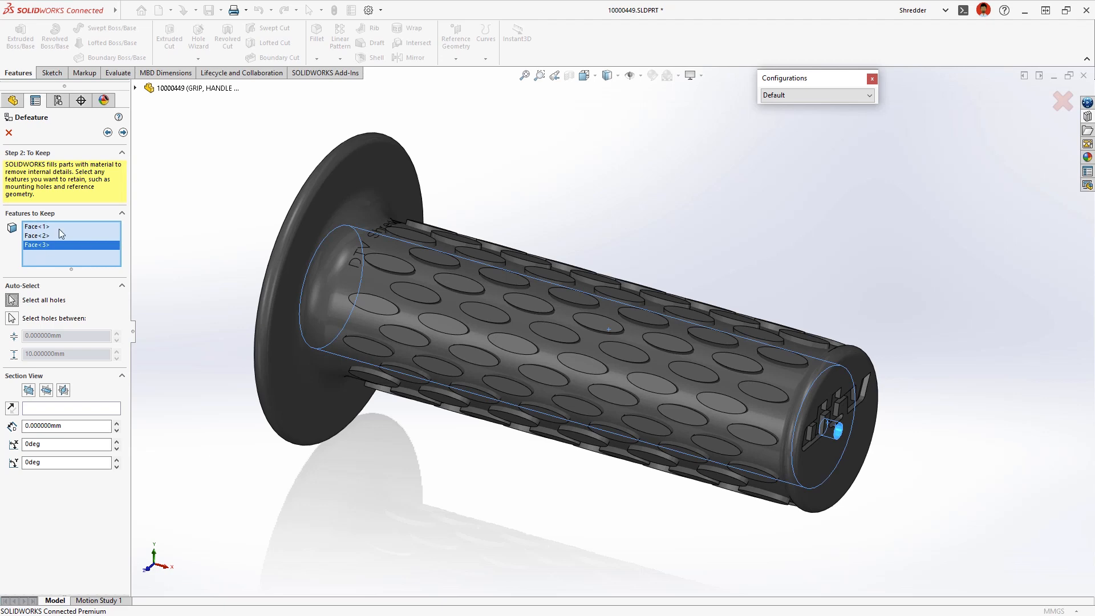
pyautogui.click(123, 133)
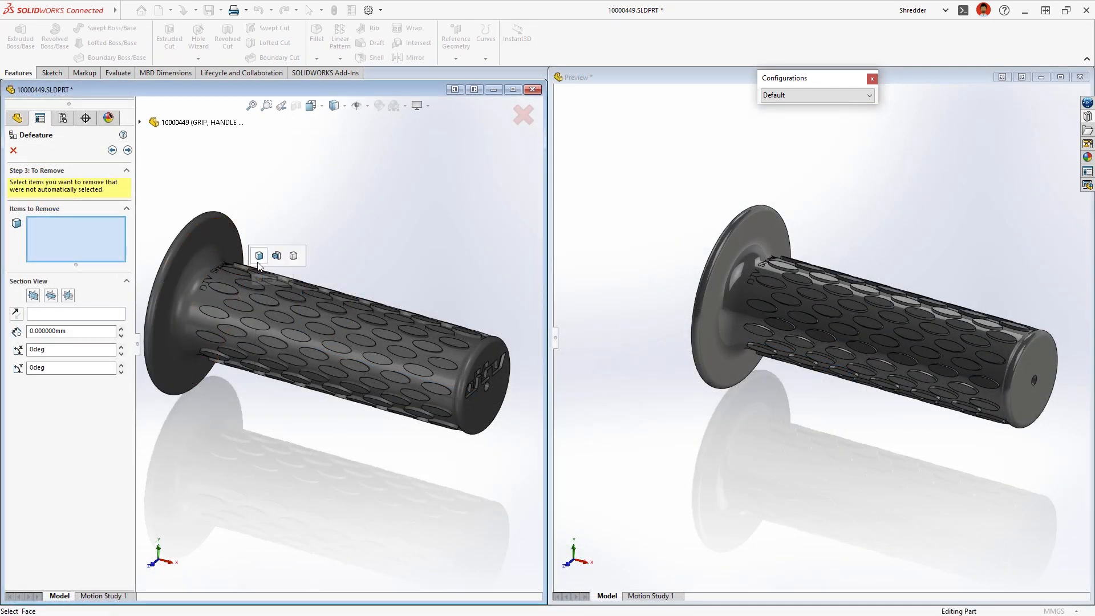
# Choose the elliptical boss with its pattern and move features, plus Wrap1, as the items to remove in the Defeature.
pyautogui.click(276, 256)
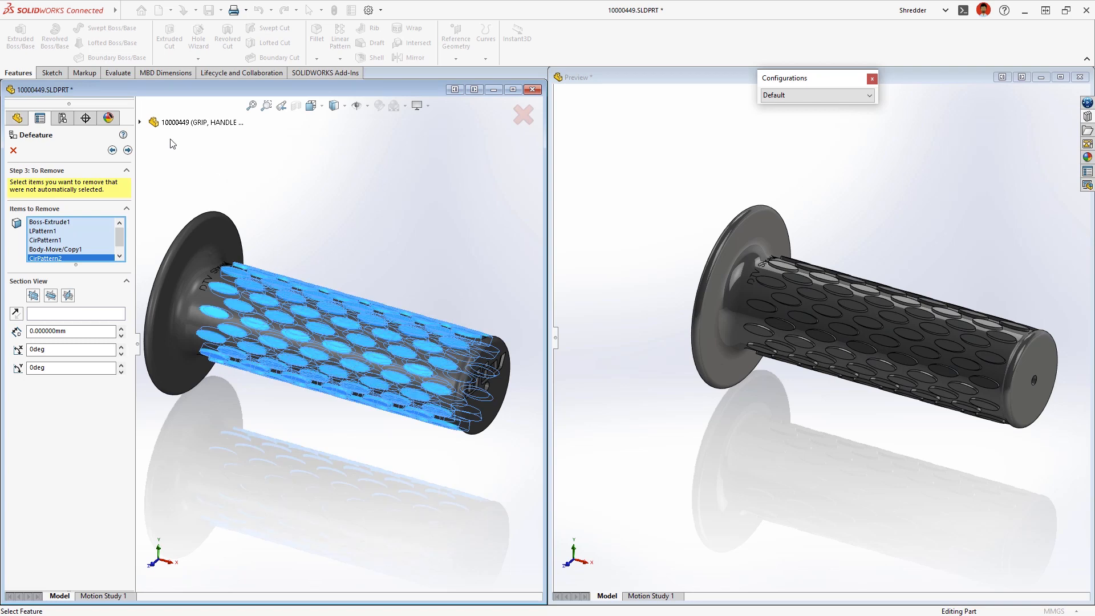
pyautogui.click(139, 122)
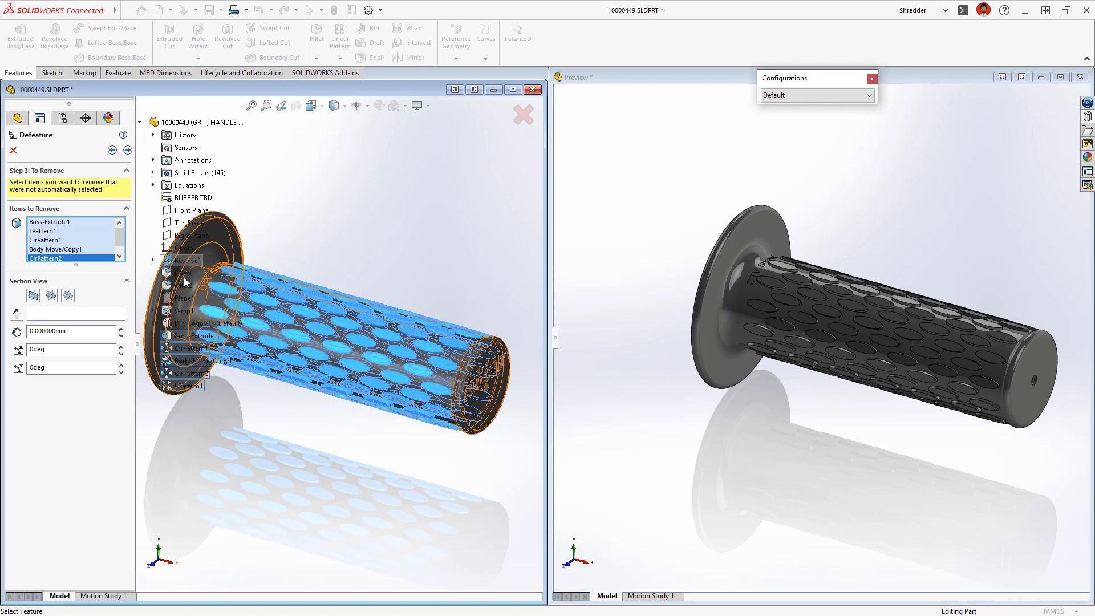
pyautogui.click(184, 311)
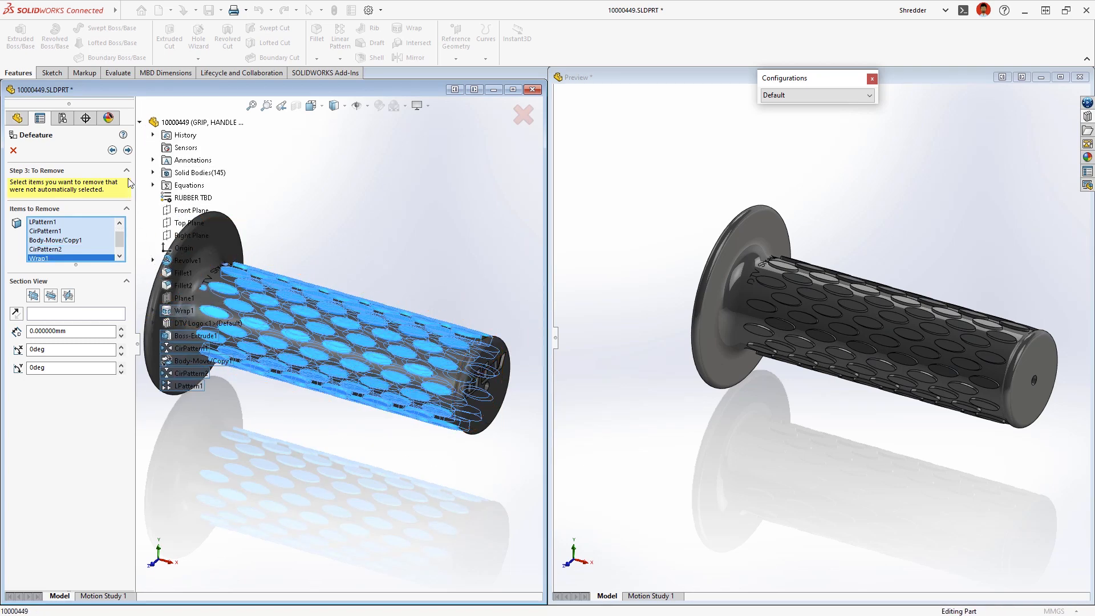
pyautogui.click(128, 150)
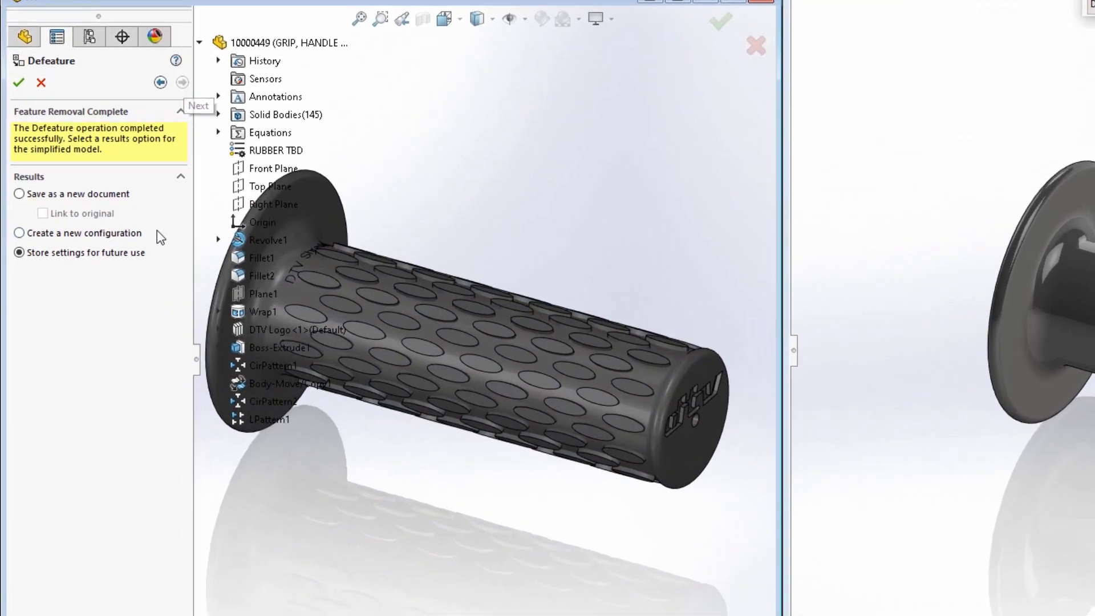
# Save the defeatured result as a new configuration of the grip and switch back to the Default configuration.
pyautogui.click(157, 231)
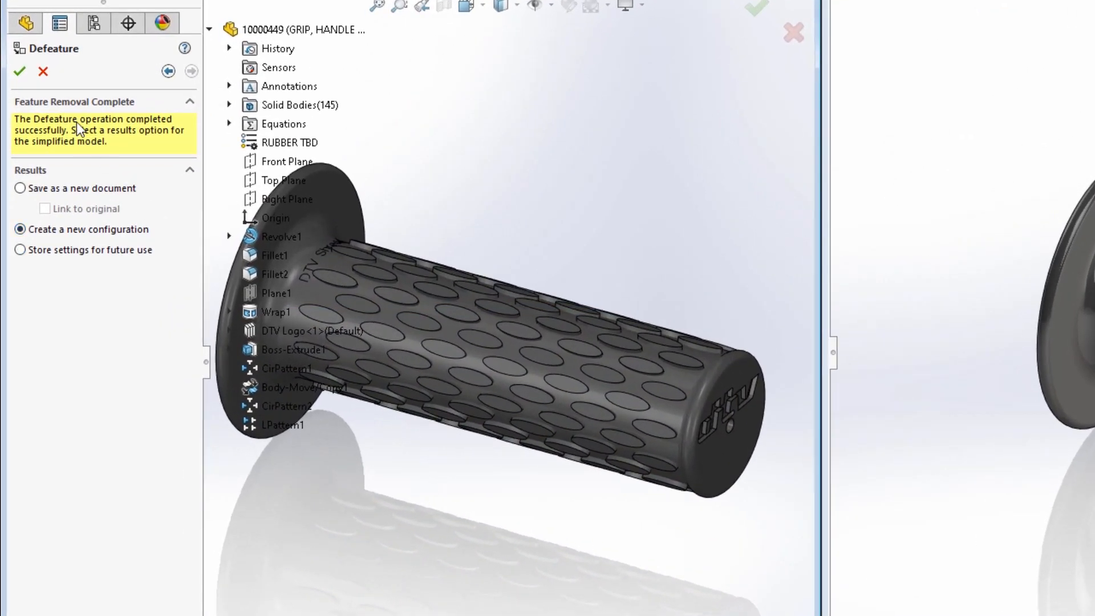
pyautogui.click(20, 72)
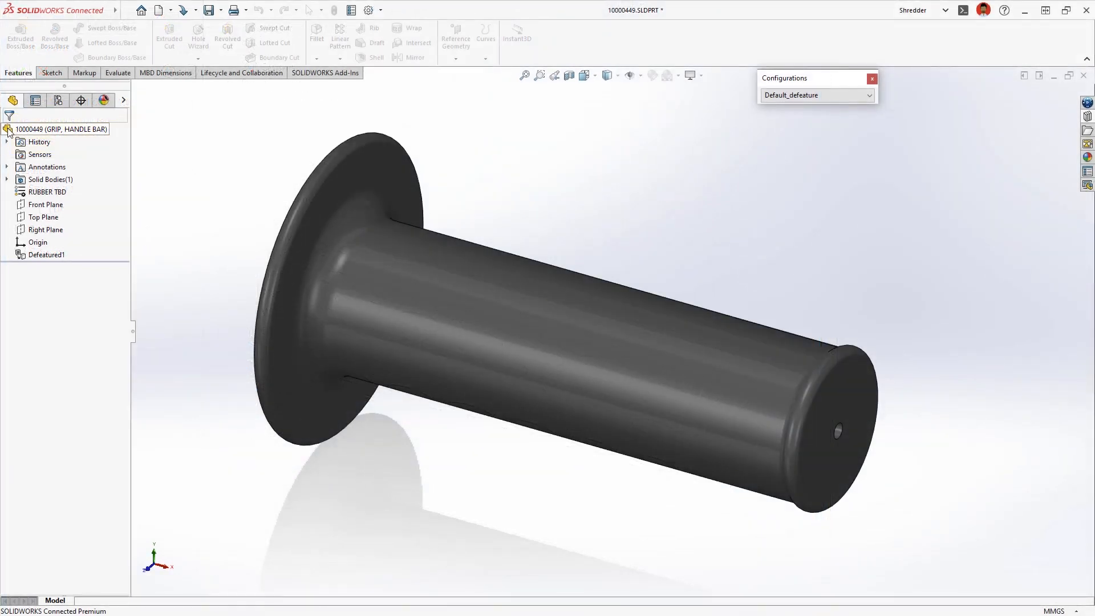
pyautogui.click(870, 95)
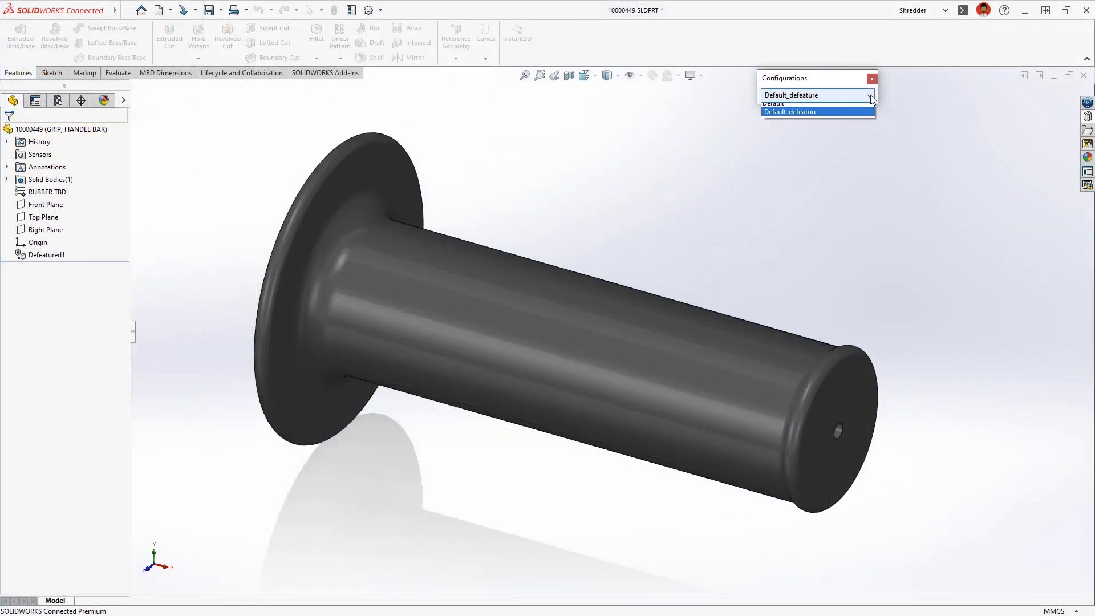
pyautogui.click(859, 108)
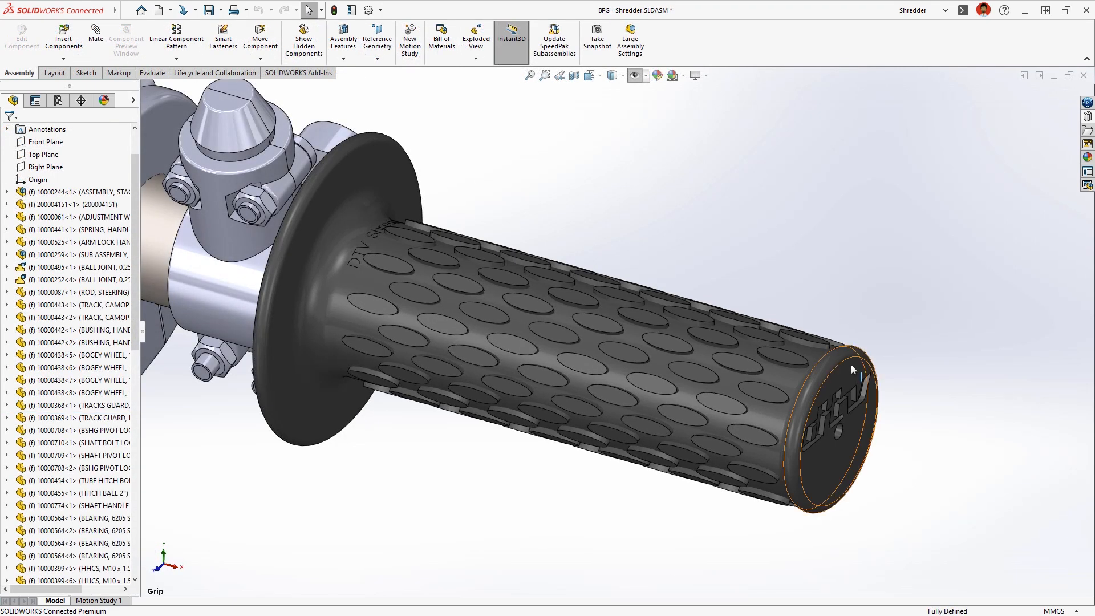
# Switch the grip component in the BPG - Shredder assembly to the Default_defeature configuration.
pyautogui.click(850, 368)
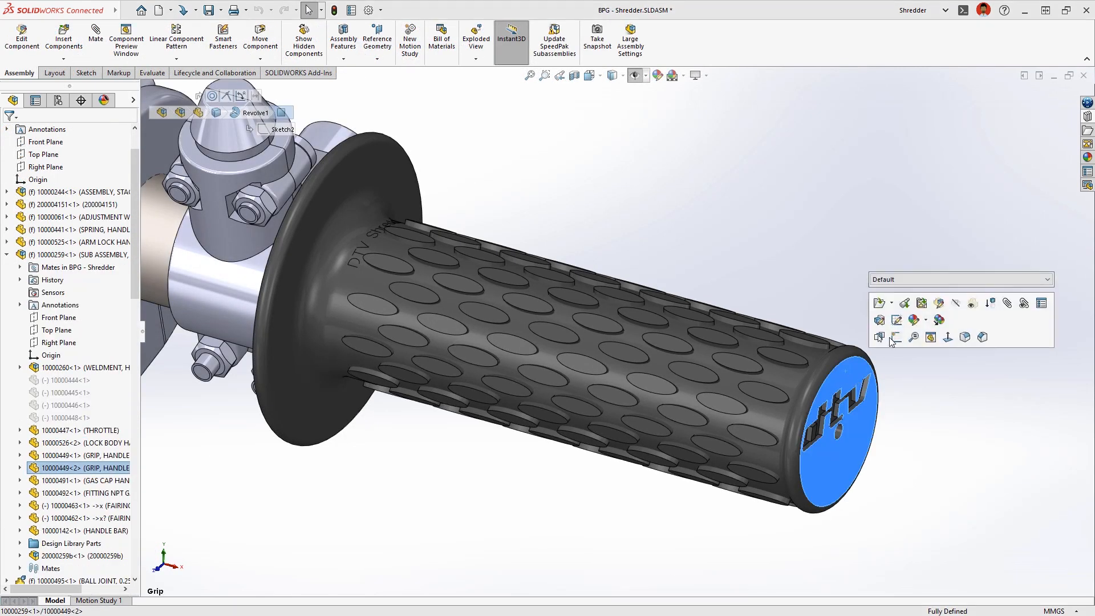
pyautogui.click(1014, 279)
pyautogui.click(1004, 297)
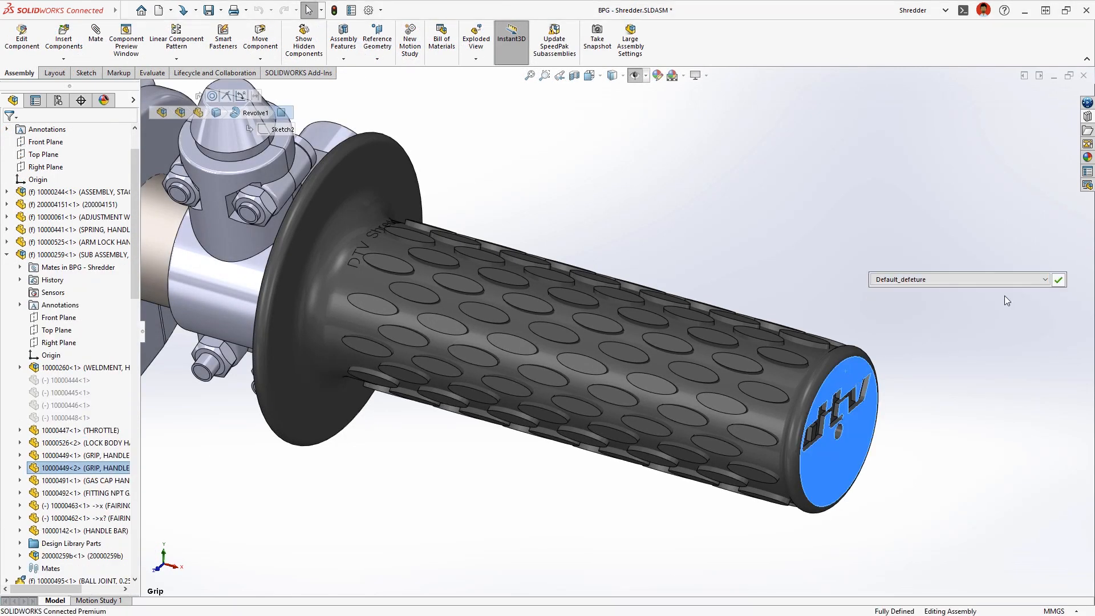
pyautogui.press('Return')
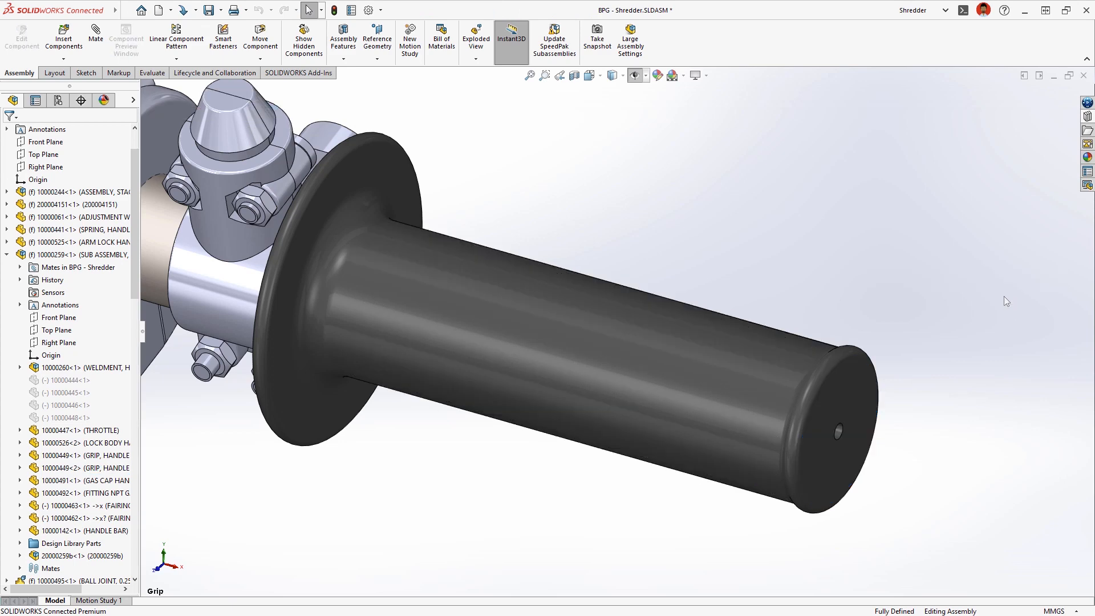
pyautogui.hotkey('ctrl', 'shift', 'z')
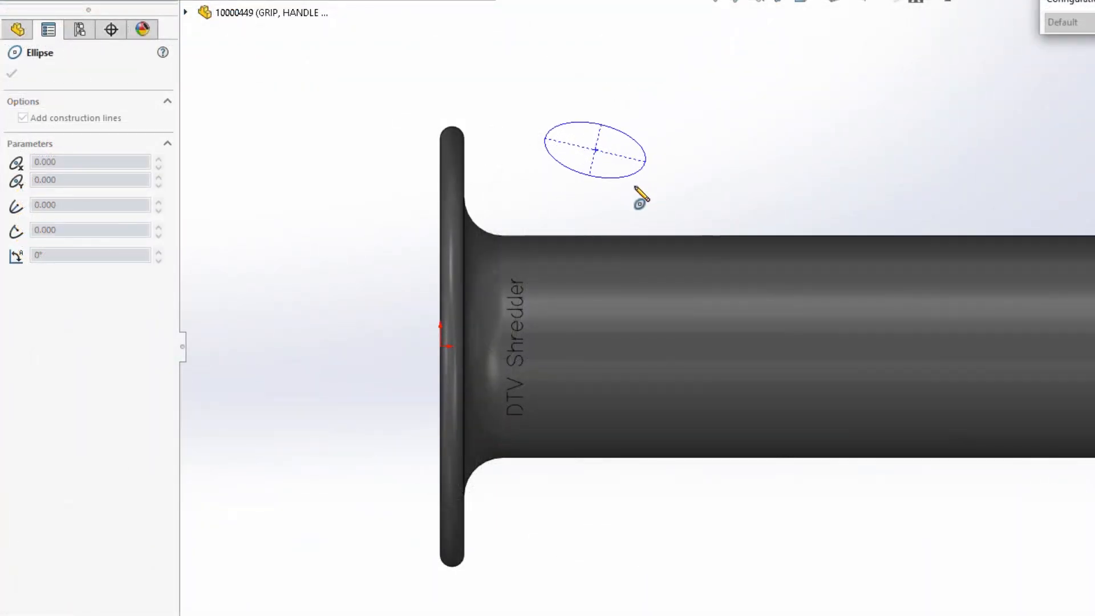
pyautogui.click(641, 195)
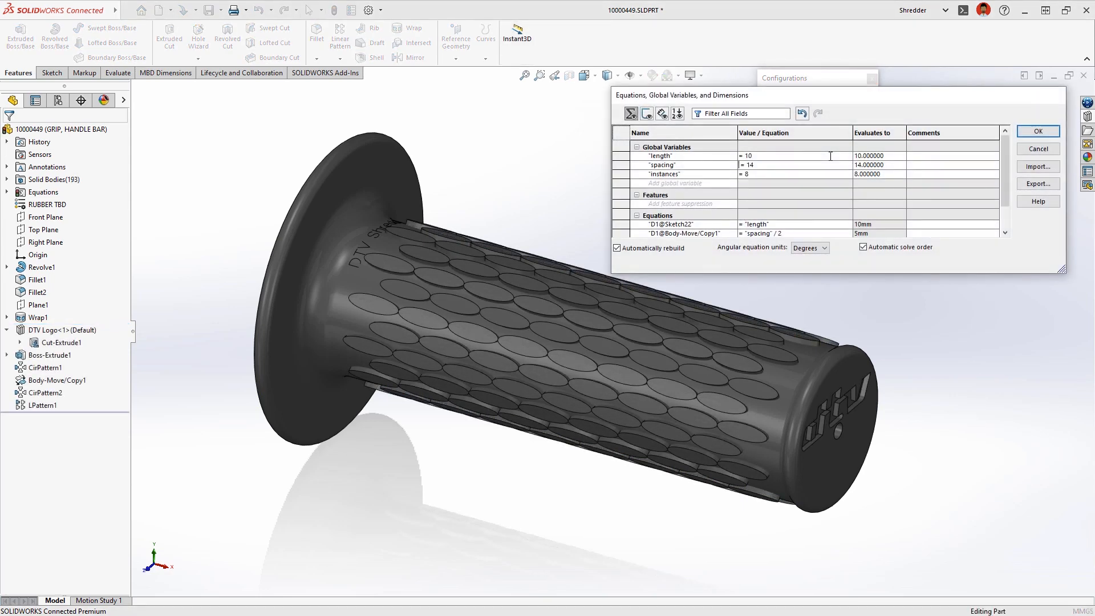
pyautogui.press('Return')
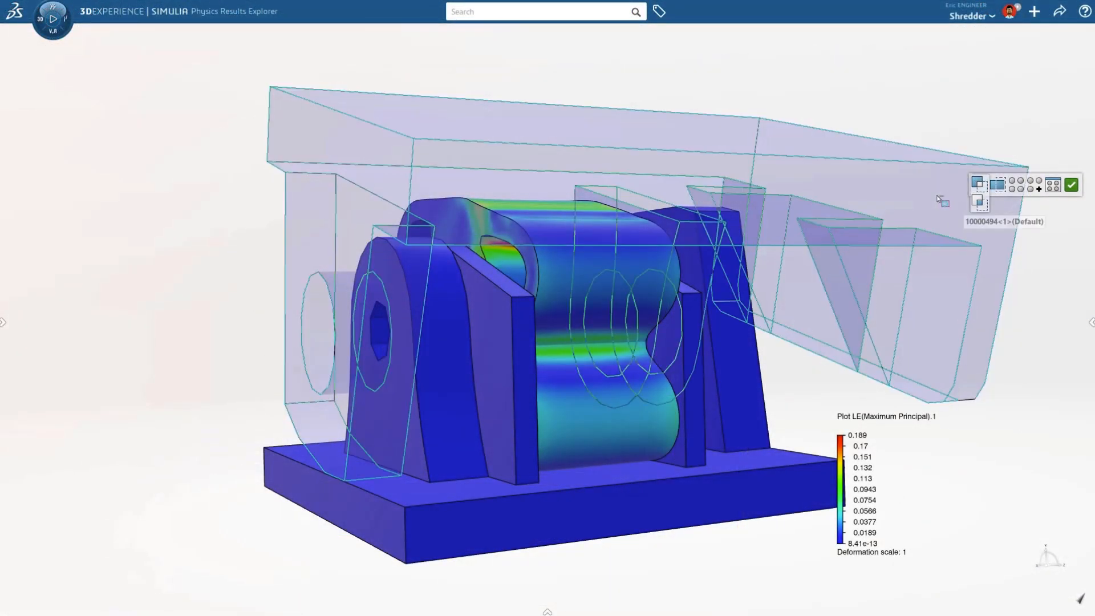
# In Physics Results Explorer, hide the components around the lobed rubber part to isolate it in the LE (Maximum Principal) plot.
pyautogui.click(733, 308)
pyautogui.click(696, 330)
pyautogui.click(506, 349)
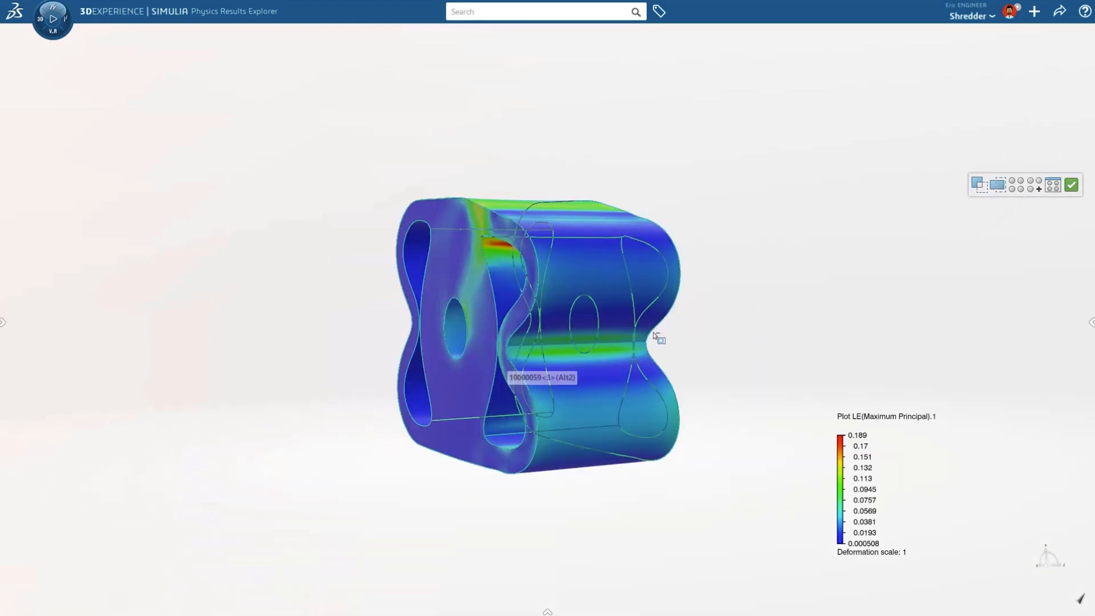
pyautogui.click(1072, 184)
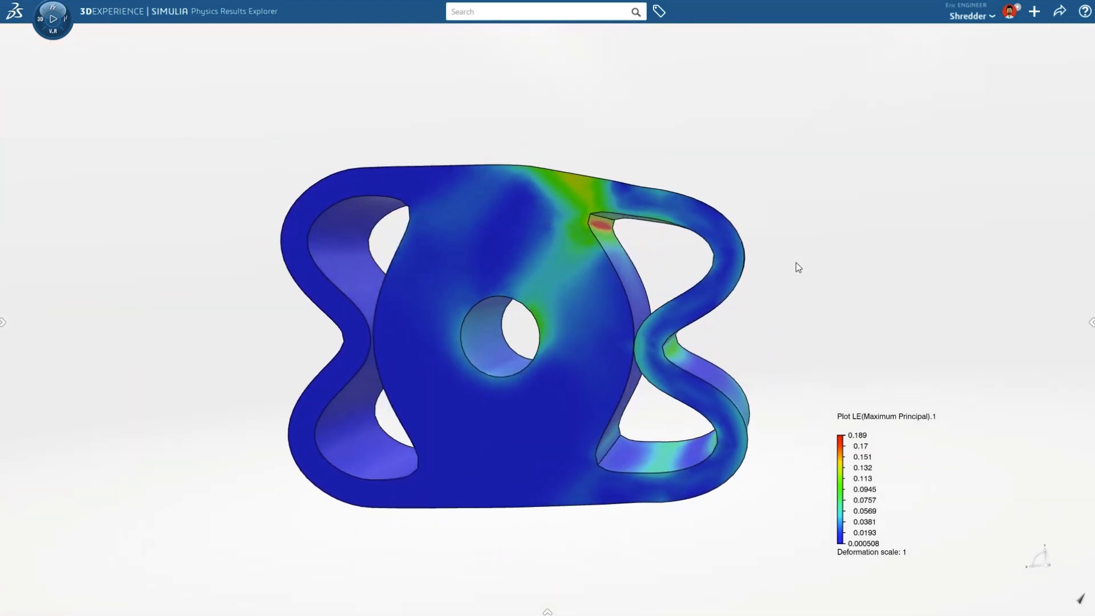